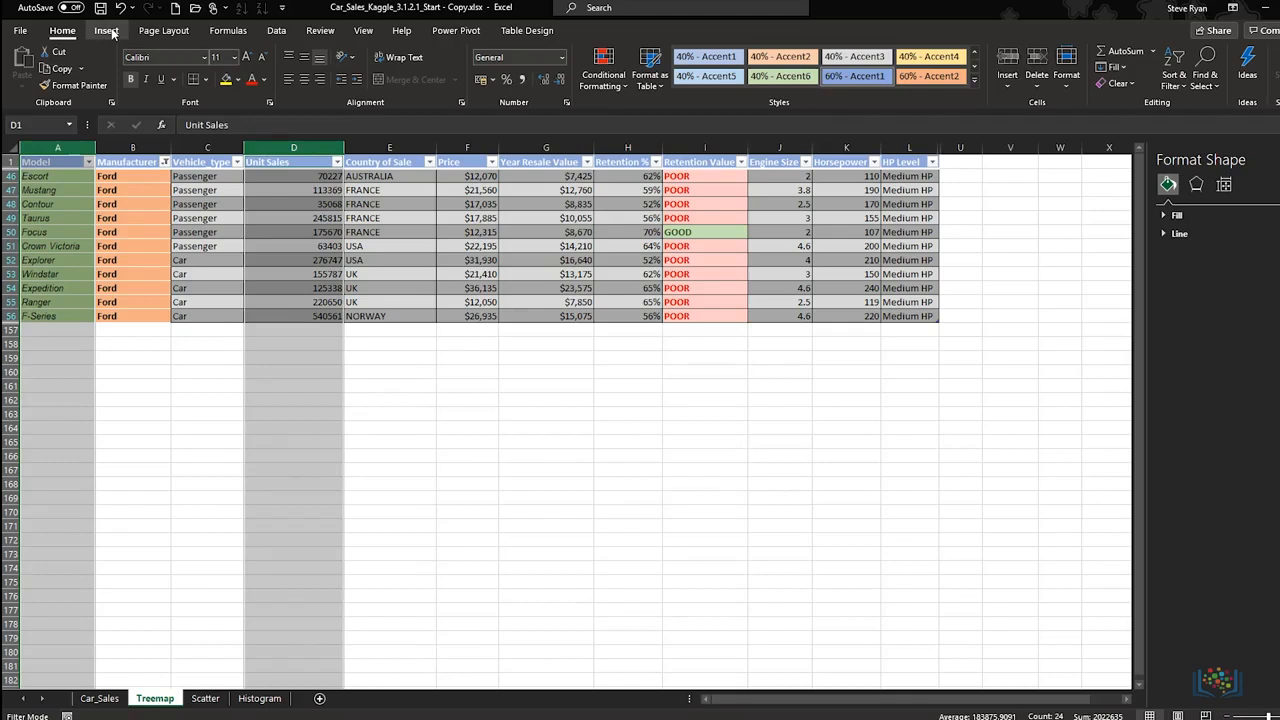
# Step: Insert a treemap chart from the selected Model and Unit Sales columns
pyautogui.click(107, 31)
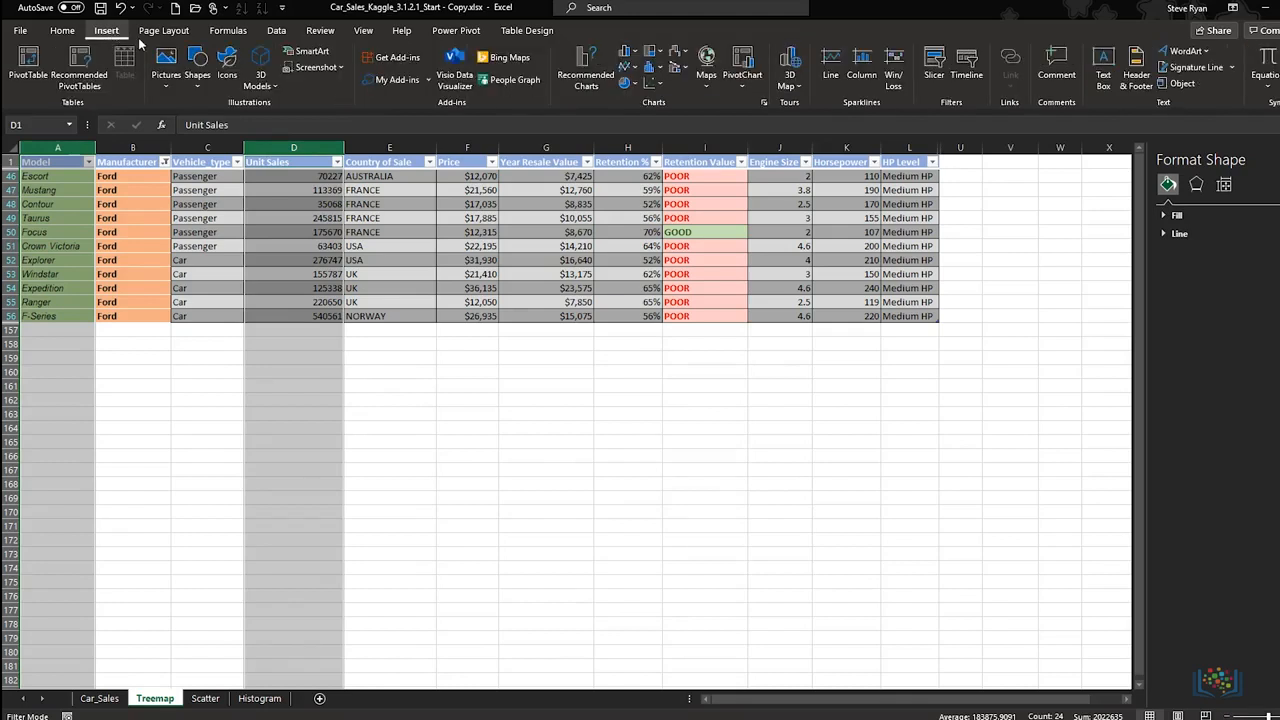
pyautogui.click(660, 53)
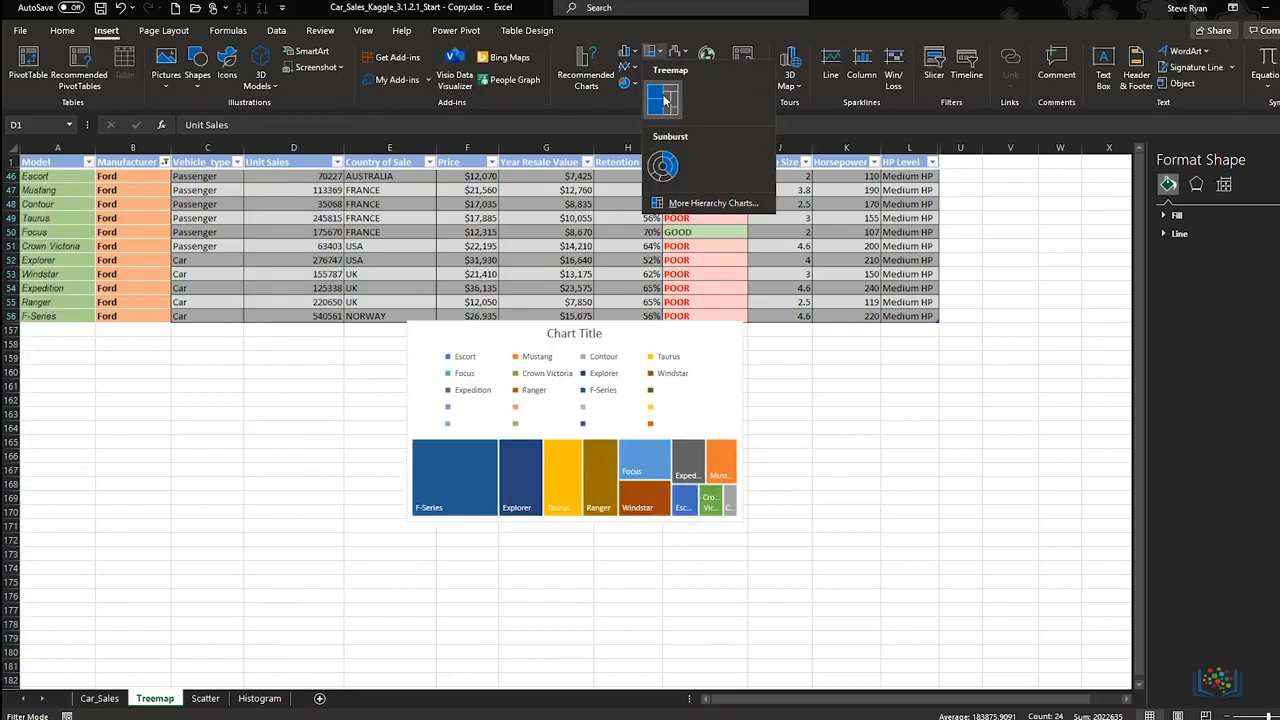
pyautogui.click(662, 96)
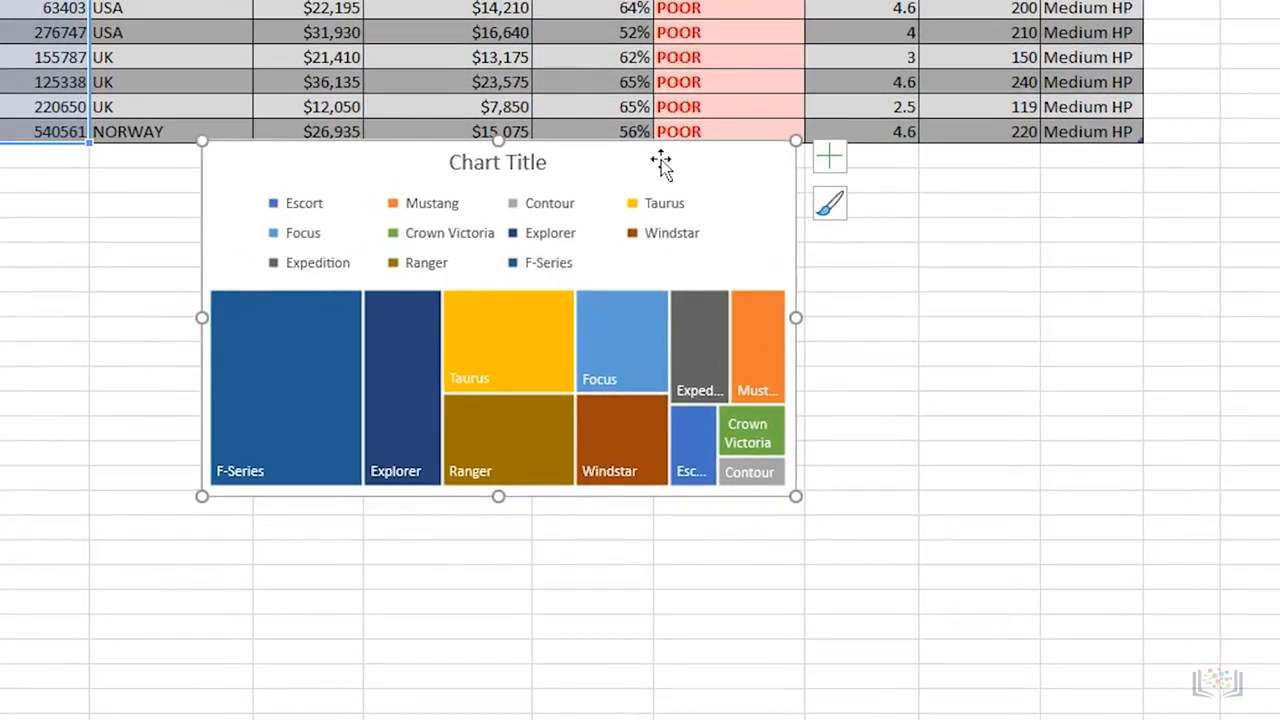
# Step: Move the treemap slightly down, clear of the table's last row, and enlarge it in both width and height
pyautogui.moveTo(663, 232); pyautogui.dragTo(663, 232)
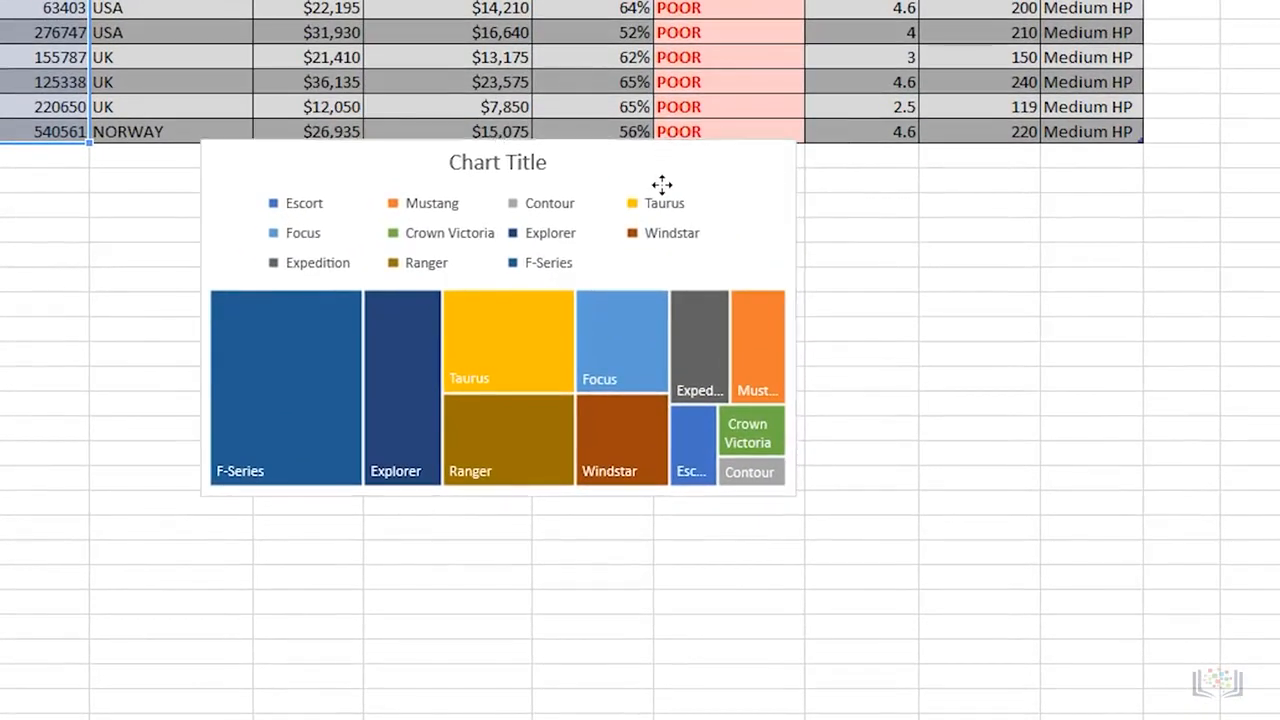
pyautogui.moveTo(662, 183); pyautogui.dragTo(662, 185)
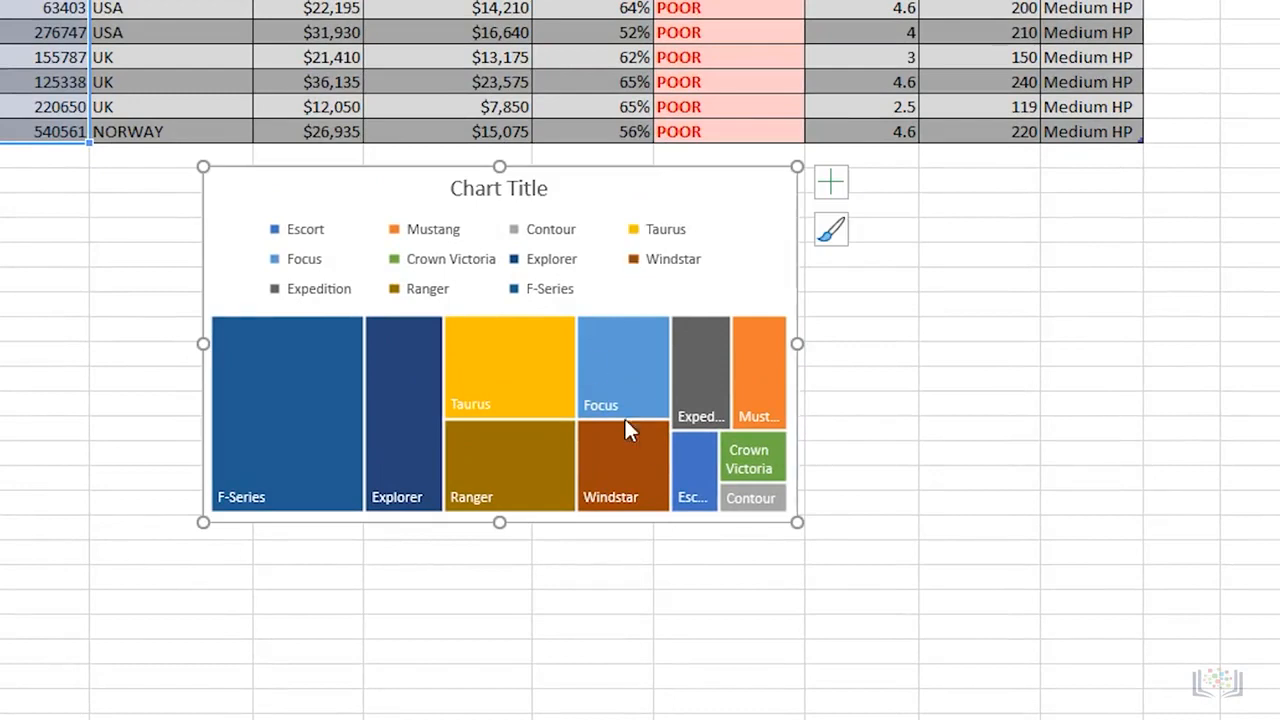
pyautogui.moveTo(798, 522); pyautogui.dragTo(937, 594)
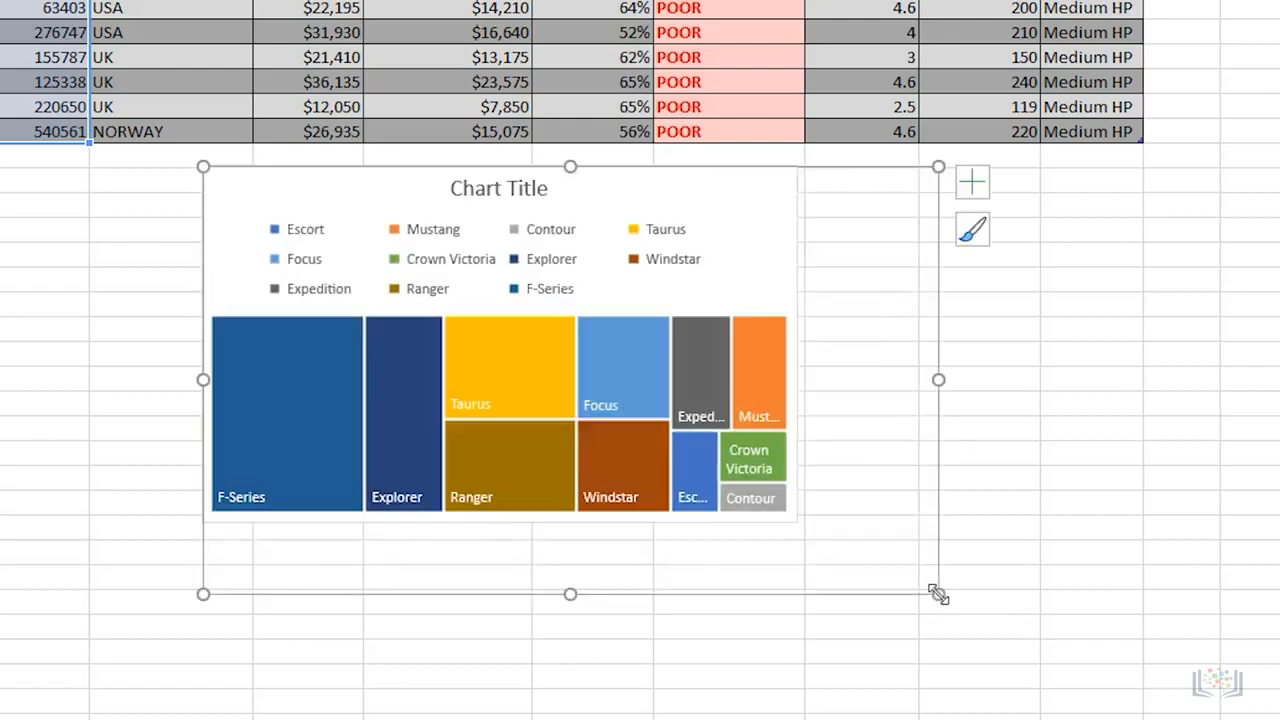
pyautogui.moveTo(510, 398)
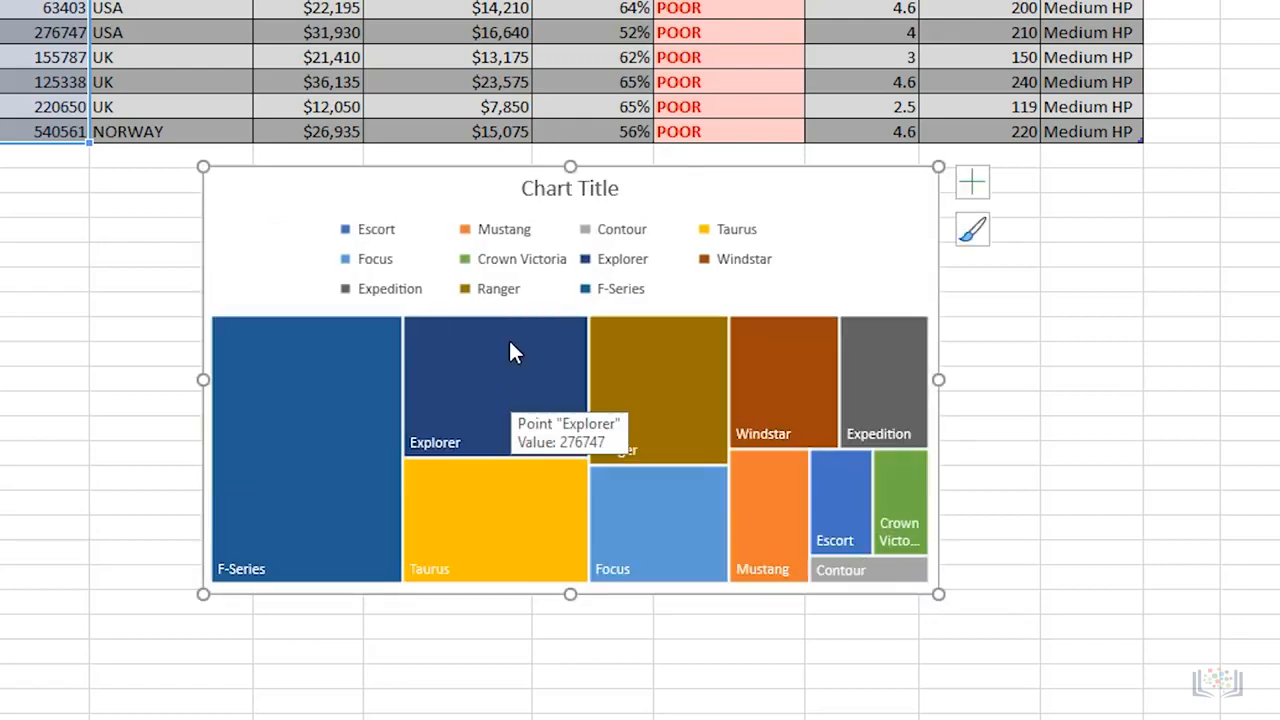
# Step: Replace the treemap's title with "Unit Sales of Ford Cars"
pyautogui.click(552, 190)
pyautogui.moveTo(617, 191); pyautogui.dragTo(525, 194)
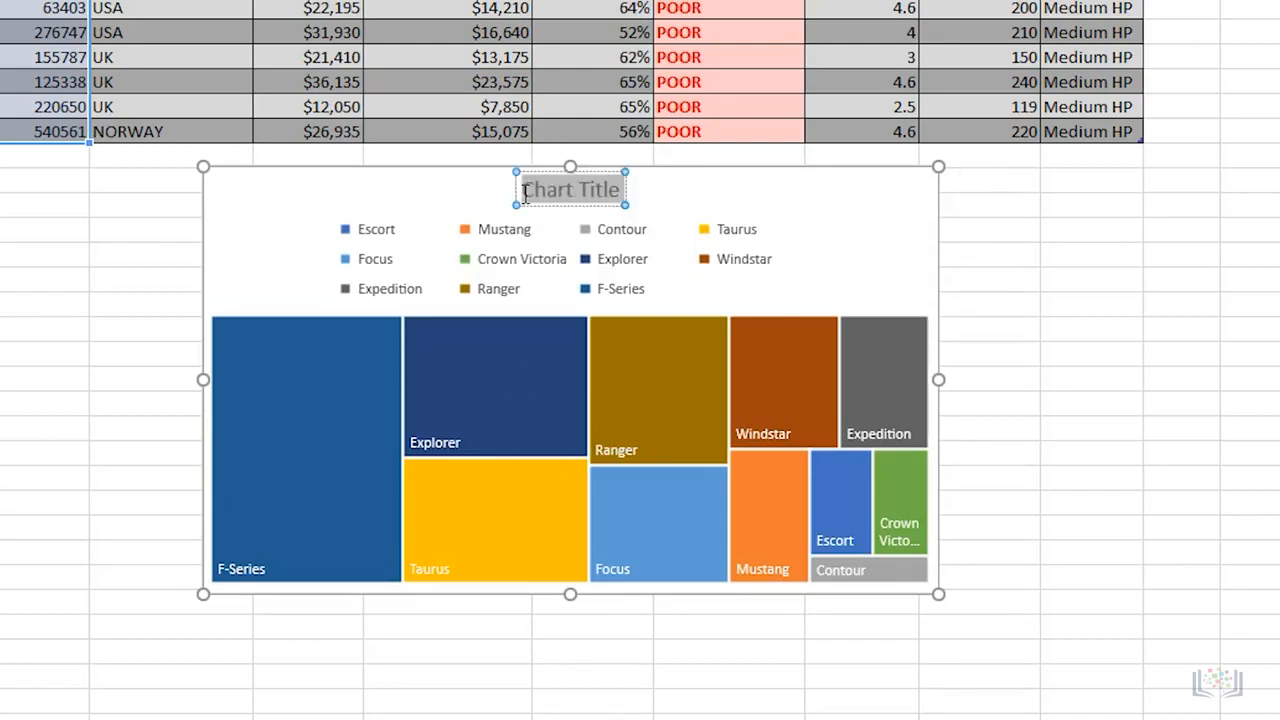
pyautogui.write('Unit Sales')
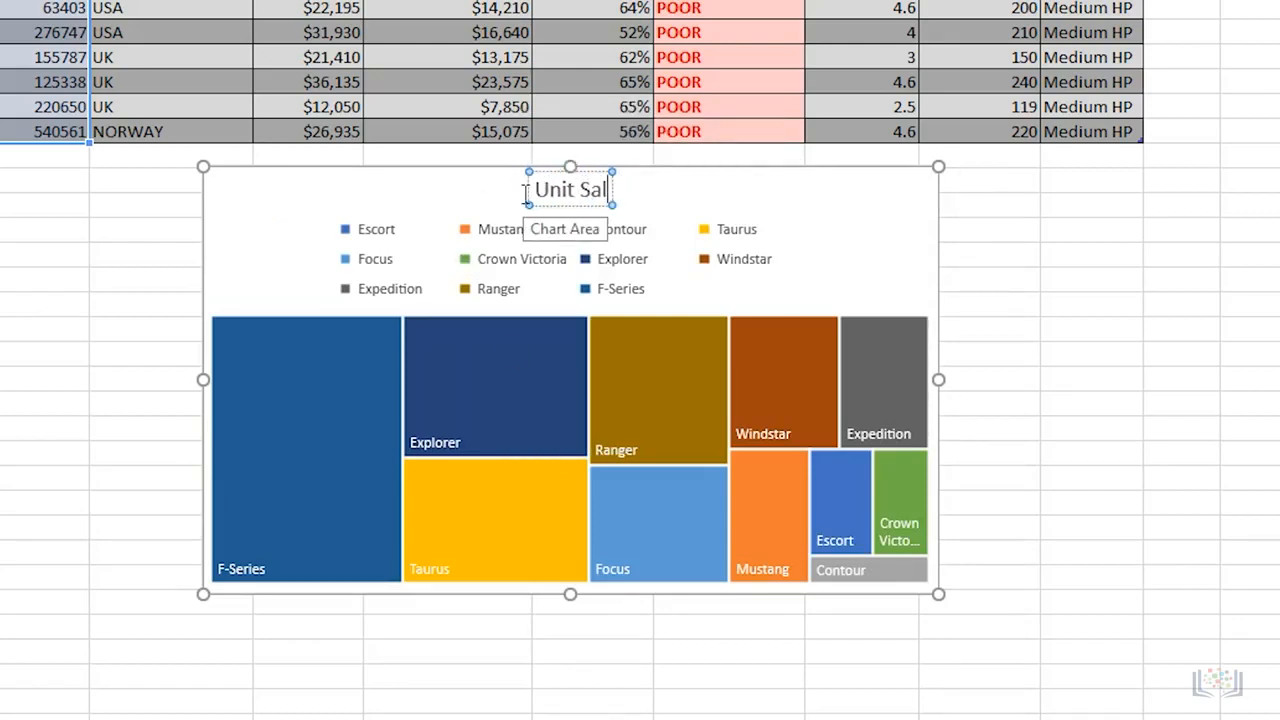
pyautogui.write(' of Ford Cars')
pyautogui.click(399, 195)
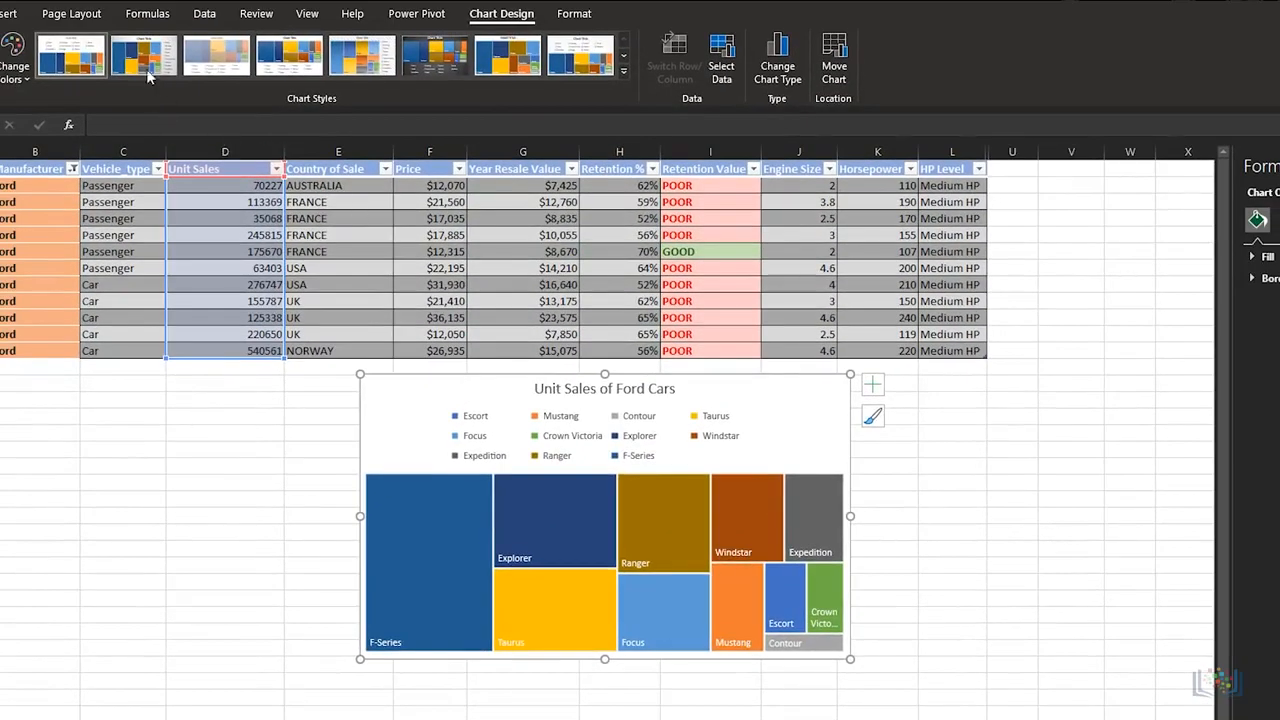
# Step: Apply the second chart style, with a gray gradient background and side legend, to the treemap and examine its tiles
pyautogui.click(143, 67)
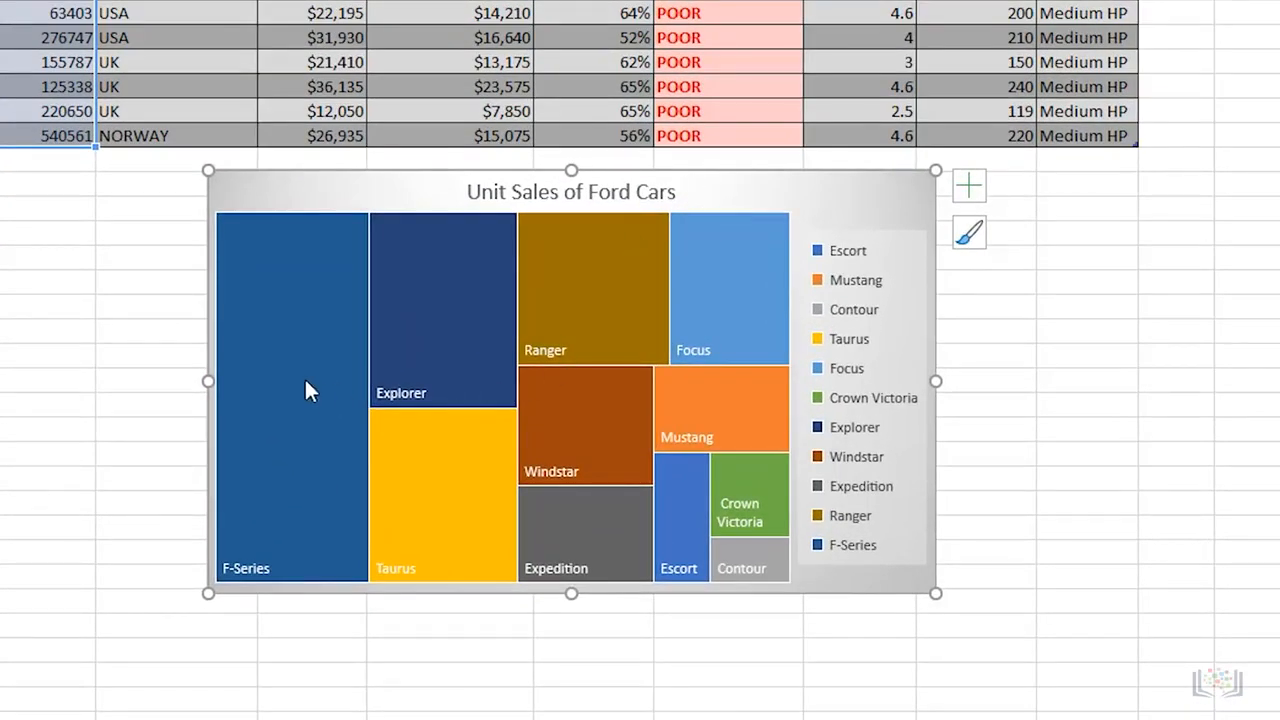
pyautogui.moveTo(302, 385)
pyautogui.moveTo(432, 315)
pyautogui.moveTo(425, 535)
pyautogui.moveTo(750, 562)
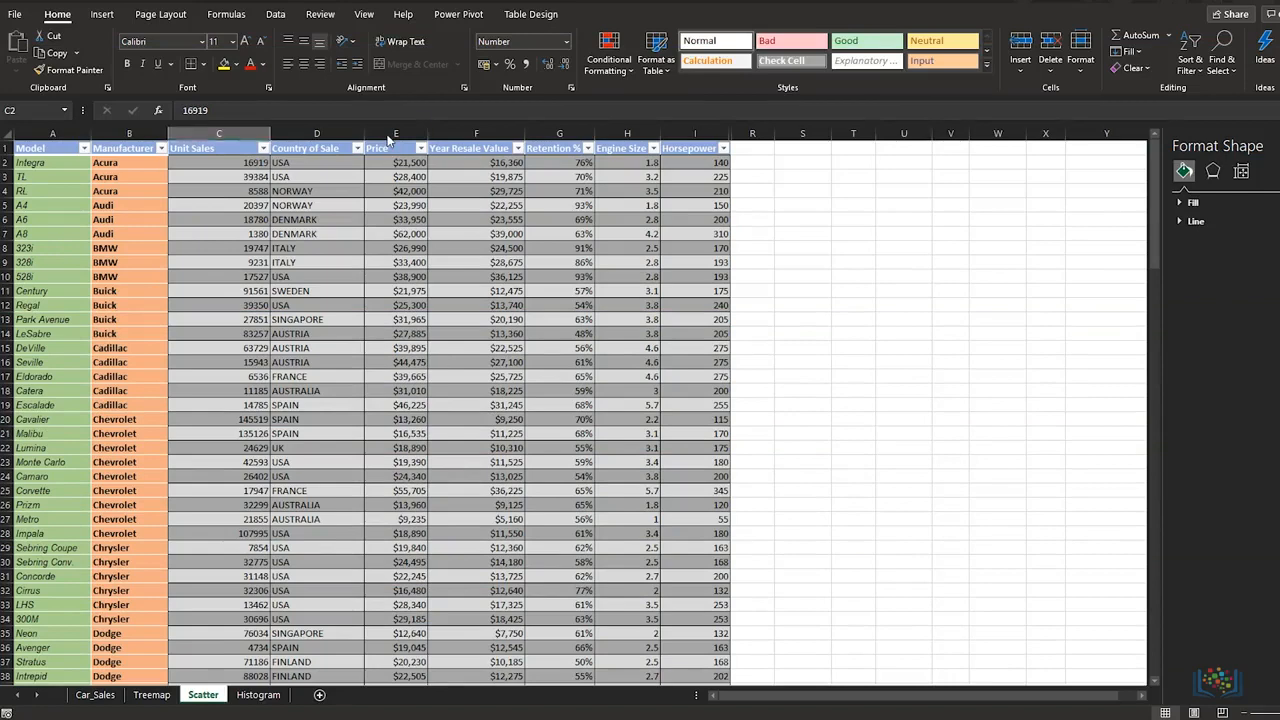
# Step: Insert a markers-only scatter chart from the Price and Year Resale Value columns of the Scatter sheet
pyautogui.moveTo(390, 133); pyautogui.dragTo(463, 133)
pyautogui.keyDown('ctrl'); pyautogui.click(463, 133); pyautogui.keyUp('ctrl')
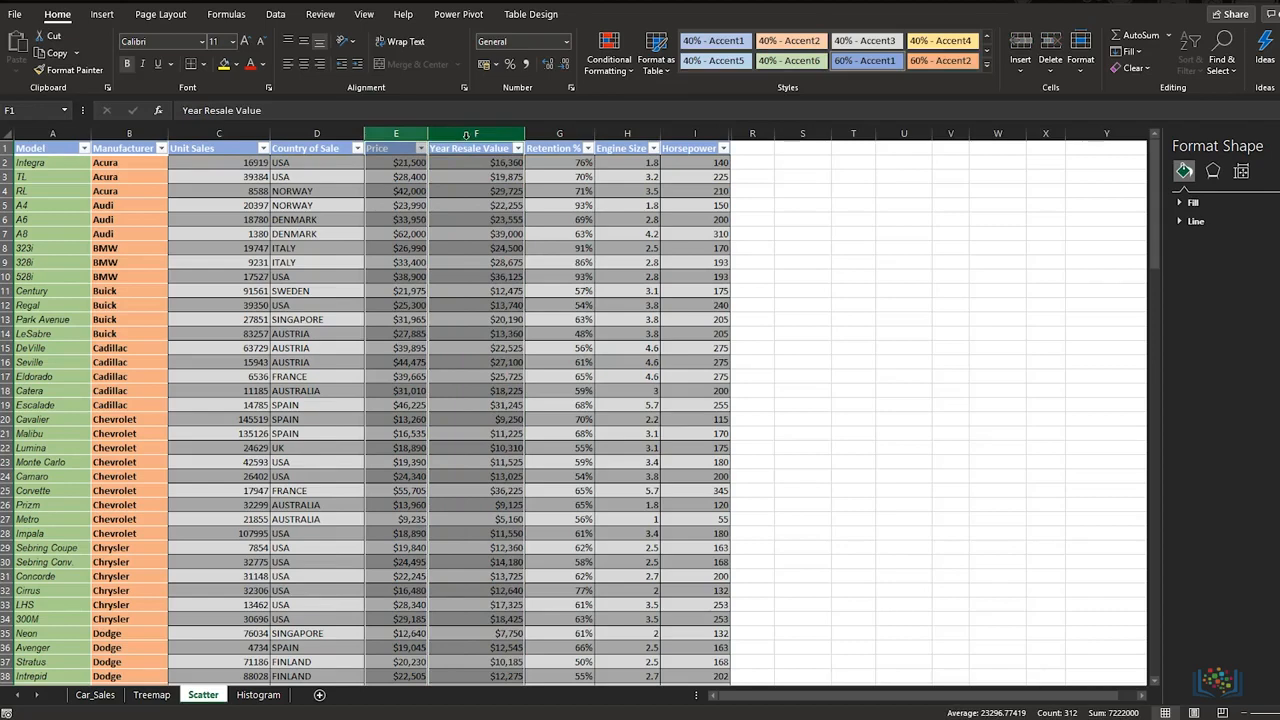
pyautogui.click(101, 18)
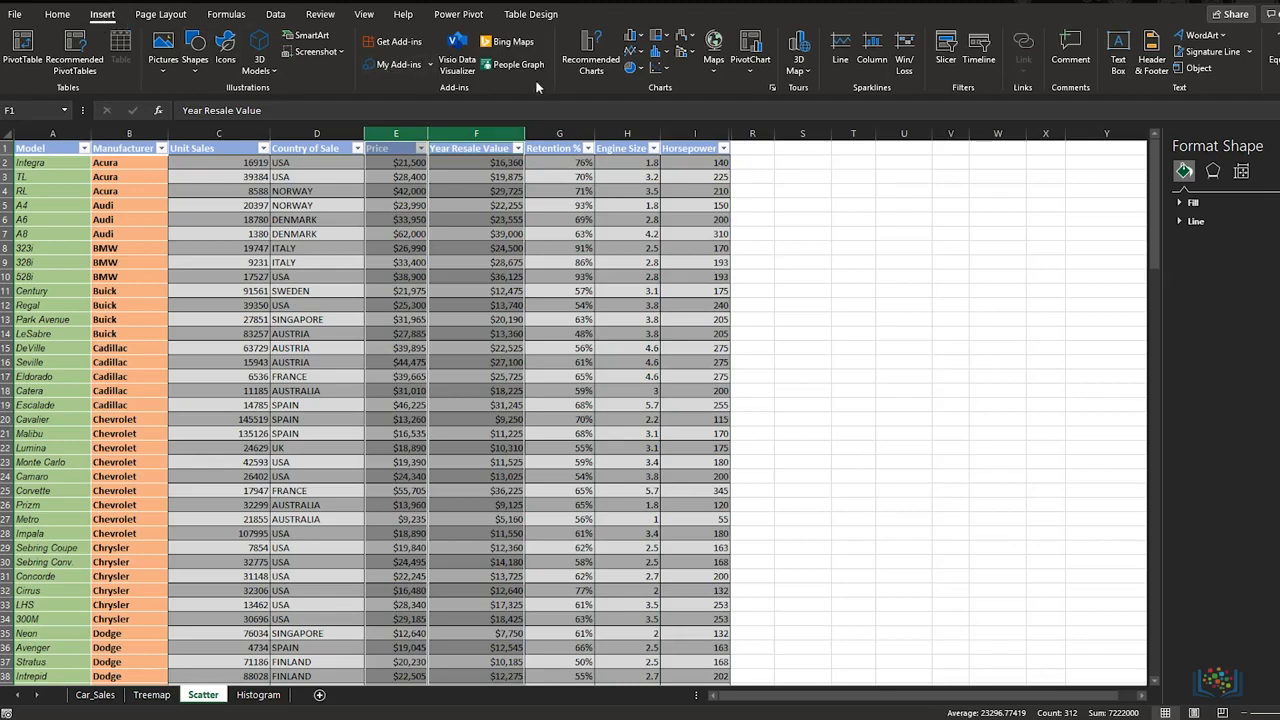
pyautogui.click(668, 73)
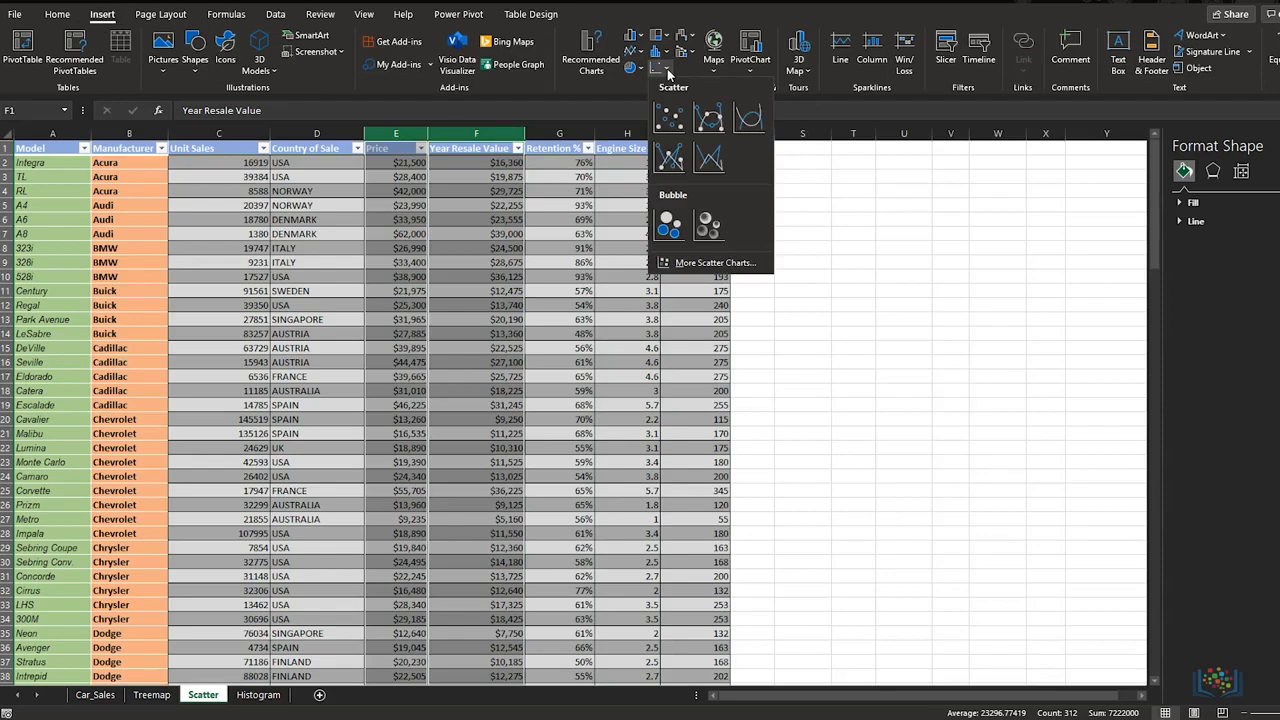
pyautogui.click(668, 119)
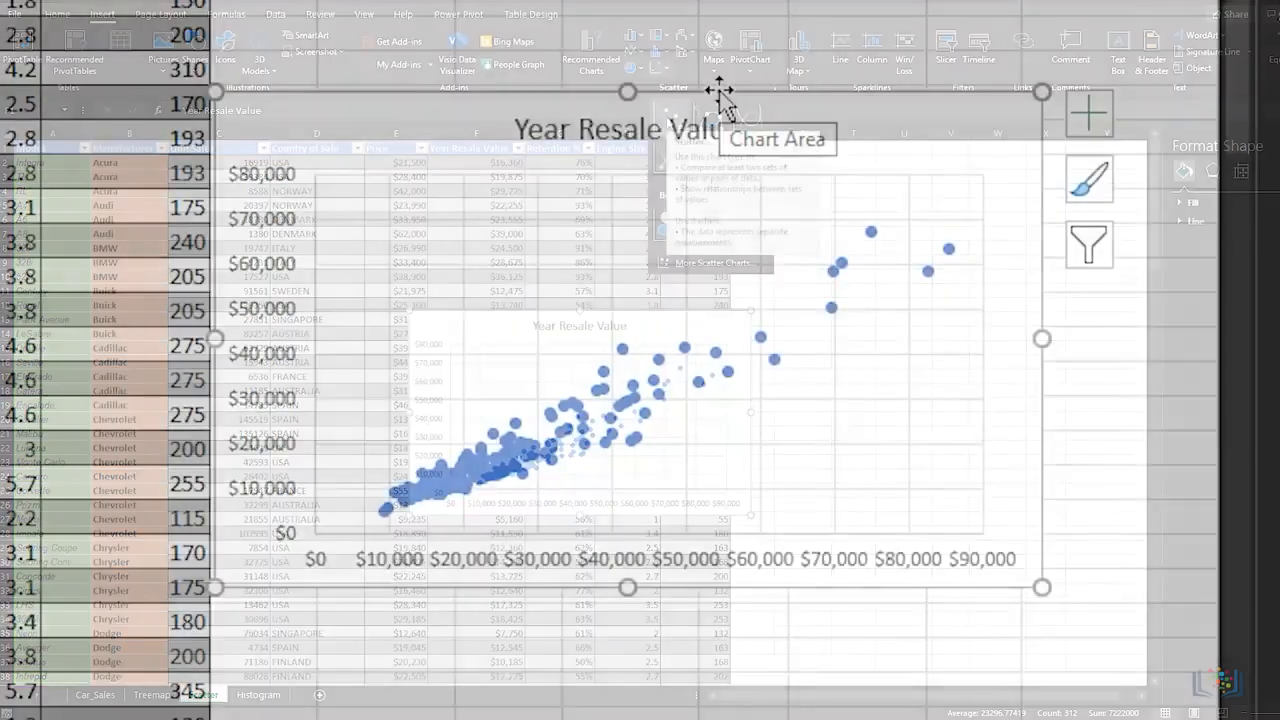
# Step: Change the scatter chart's title to "Comparing Price with Year Resale Value"
pyautogui.click(617, 128)
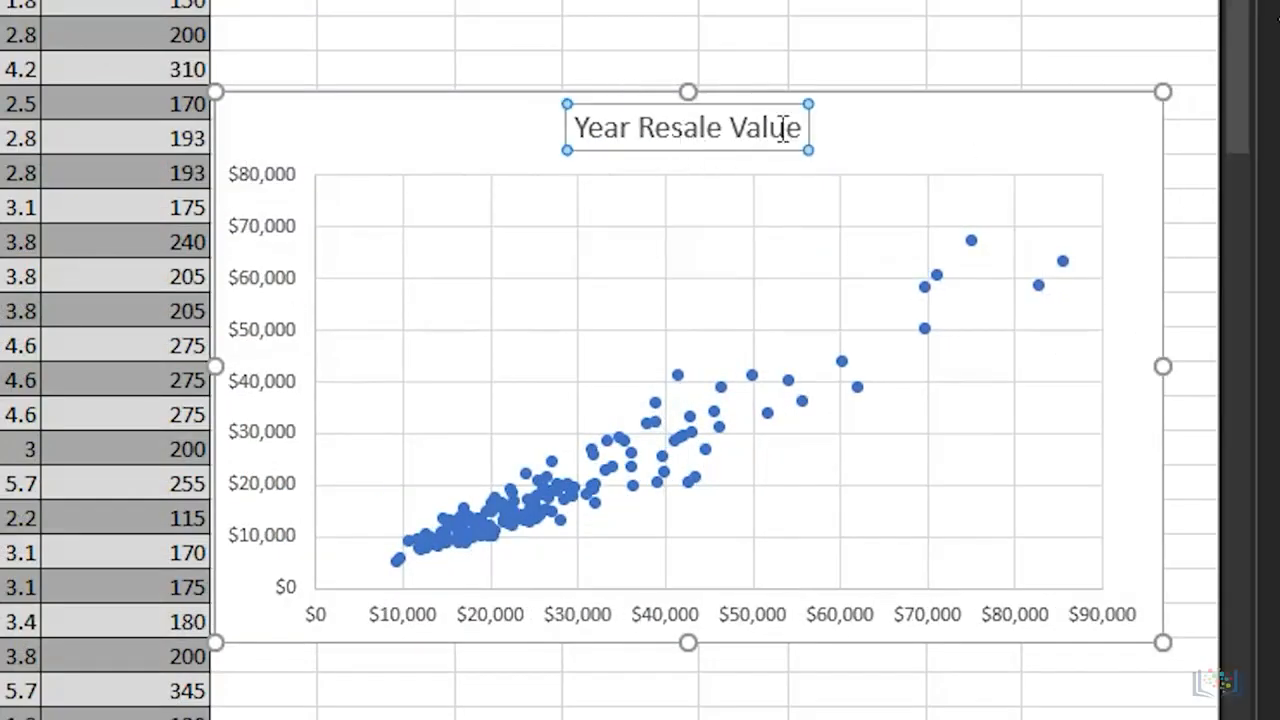
pyautogui.moveTo(800, 128); pyautogui.dragTo(514, 153)
pyautogui.press('Left')
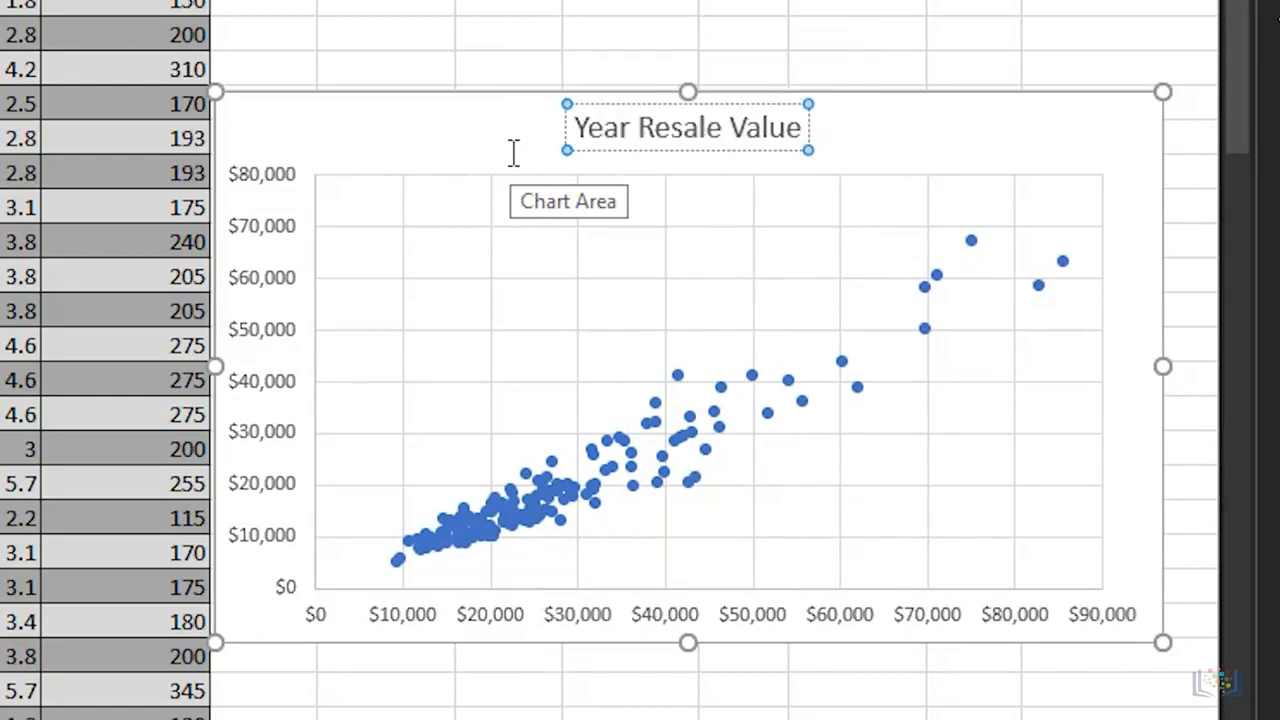
pyautogui.write('Comparing Price ')
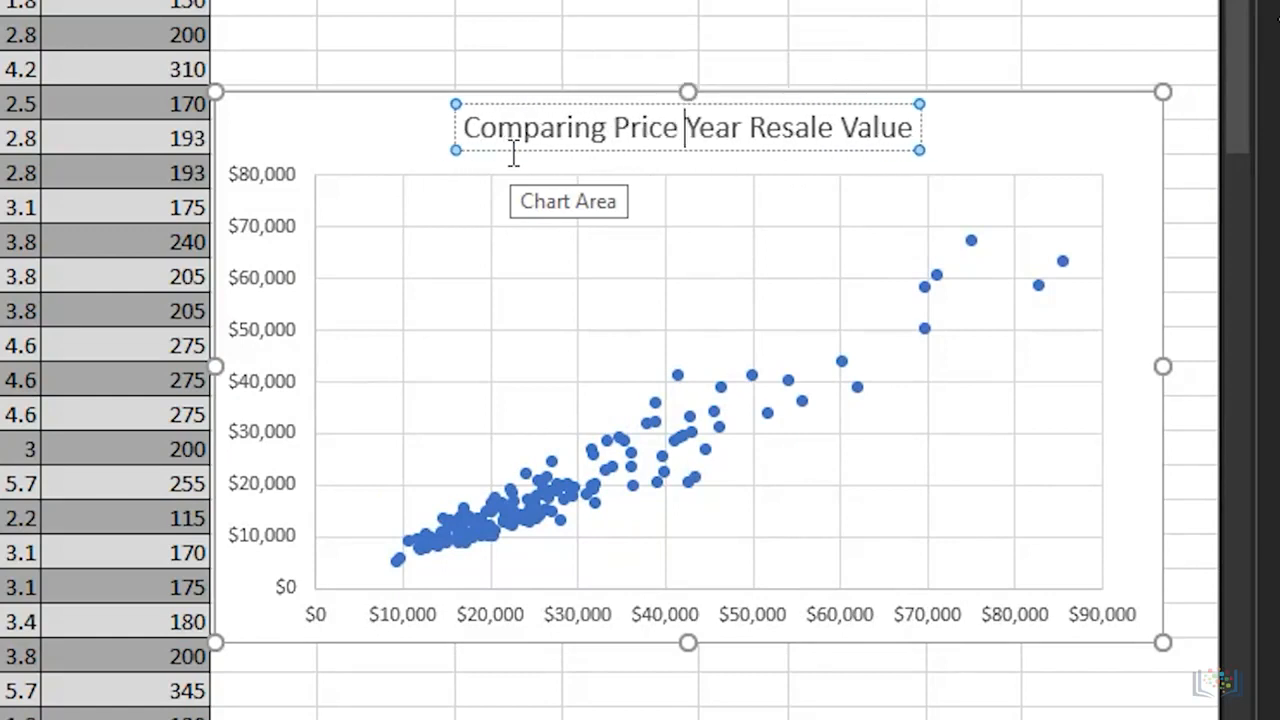
pyautogui.write('with')
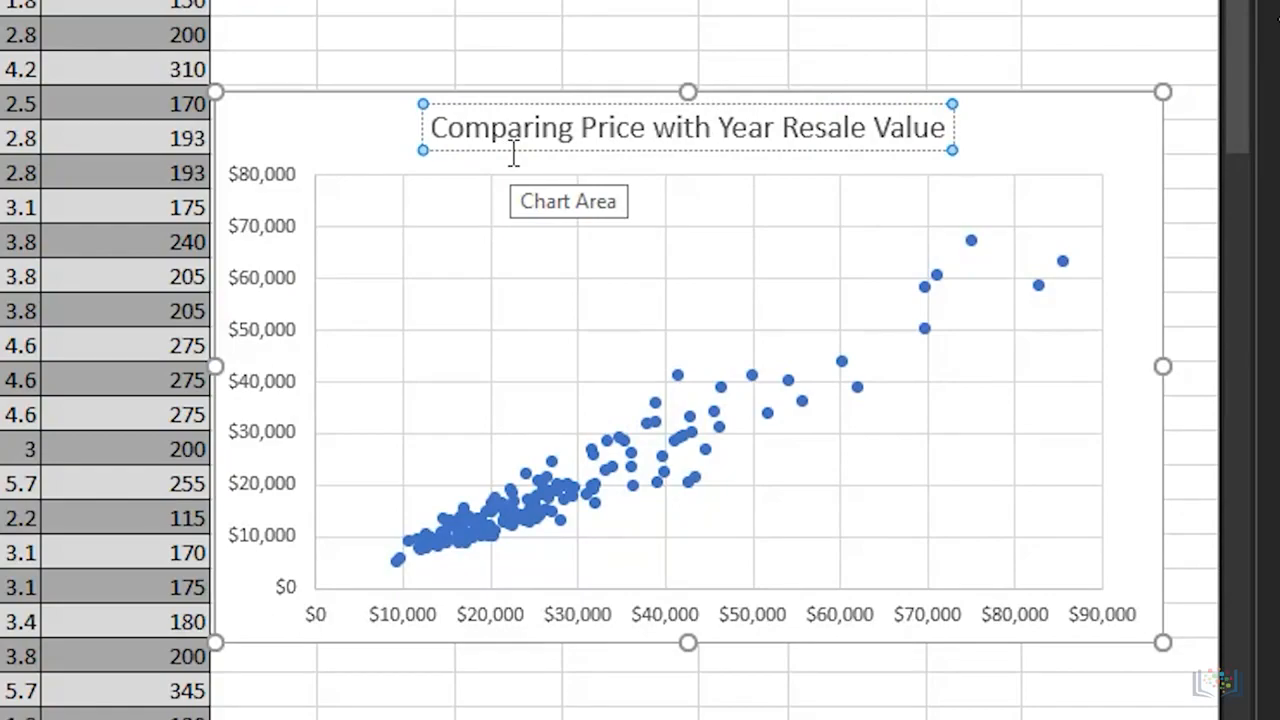
pyautogui.click(824, 100)
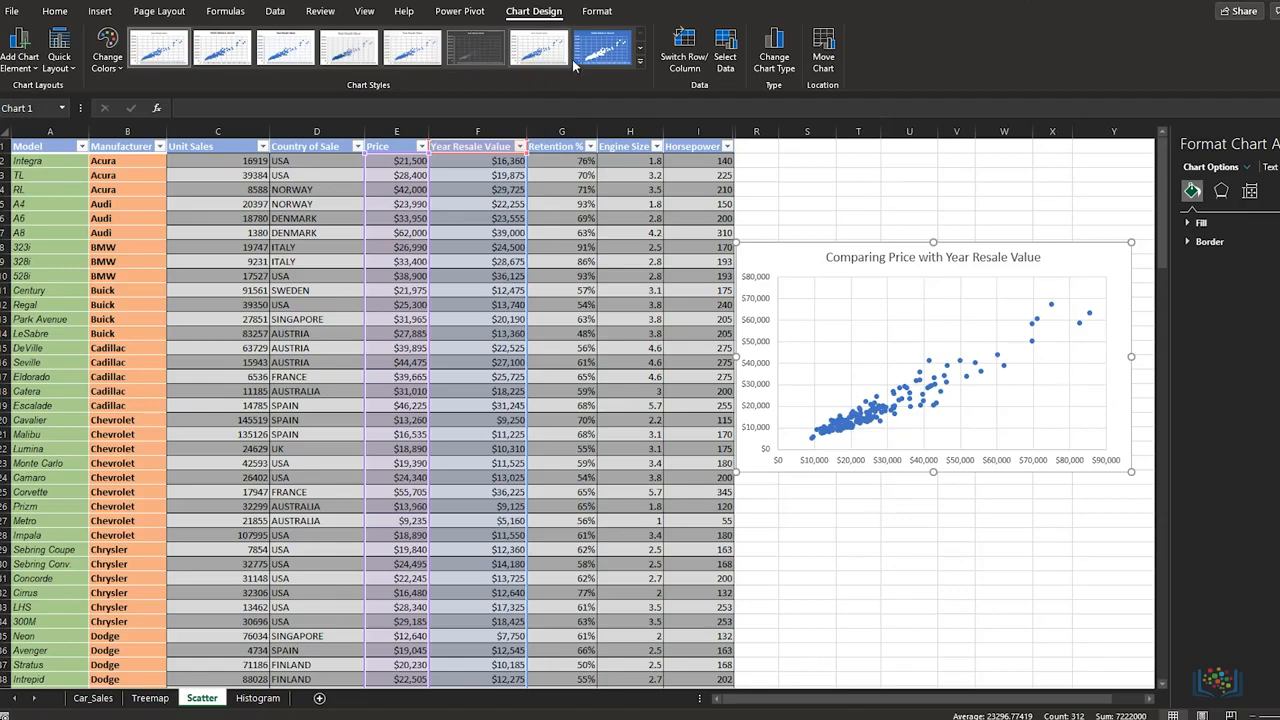
# Step: Apply the solid blue chart style to the scatter chart and add primary horizontal and primary vertical axis titles
pyautogui.click(600, 50)
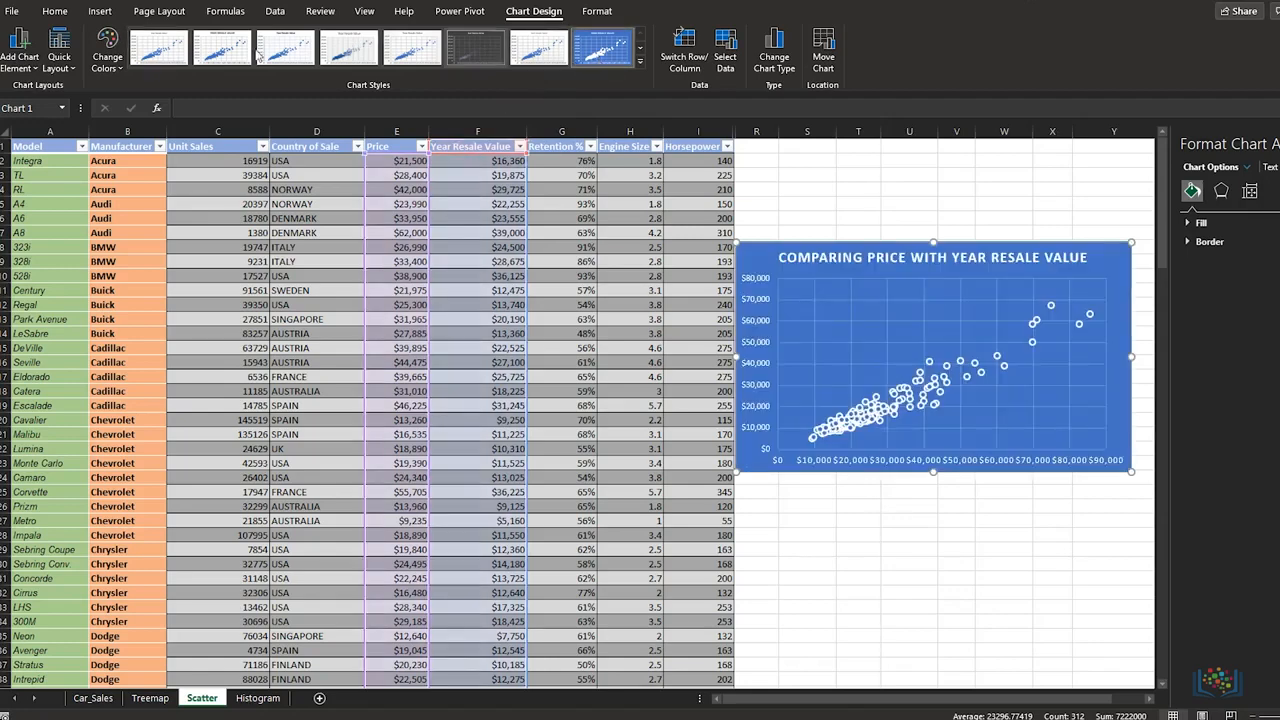
pyautogui.click(20, 50)
pyautogui.moveTo(50, 107)
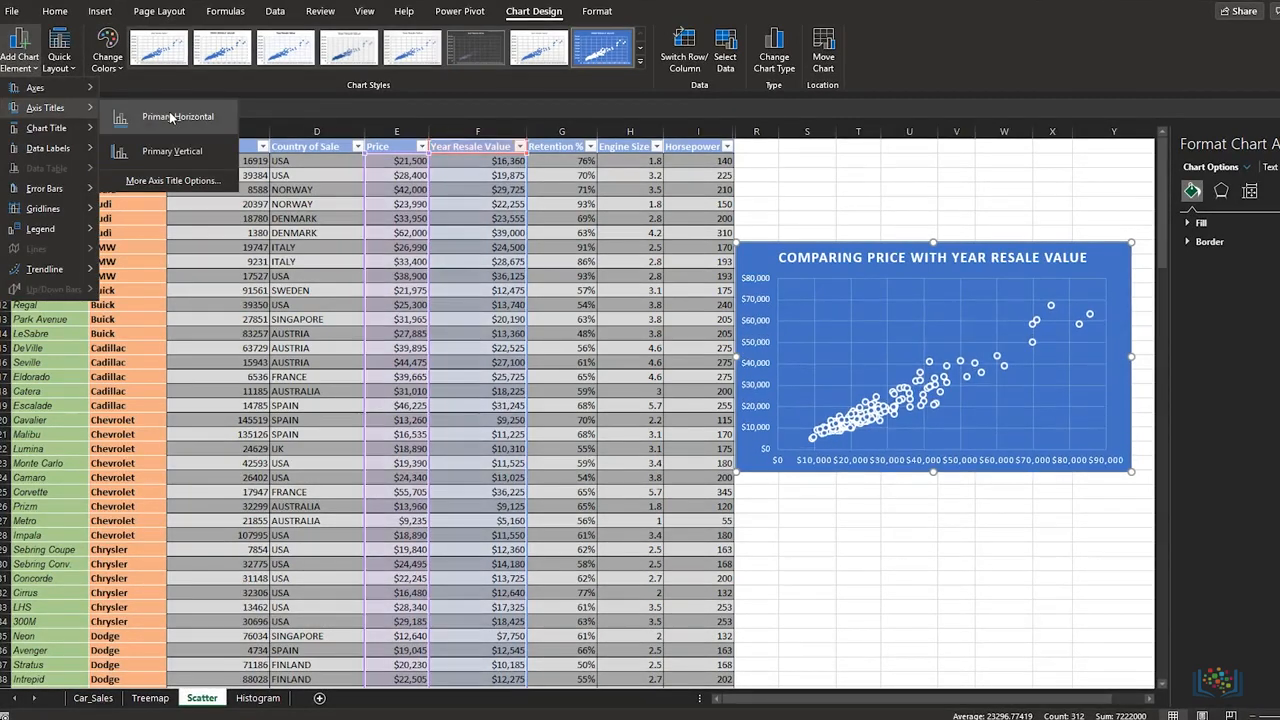
pyautogui.click(152, 117)
pyautogui.click(25, 62)
pyautogui.moveTo(49, 112)
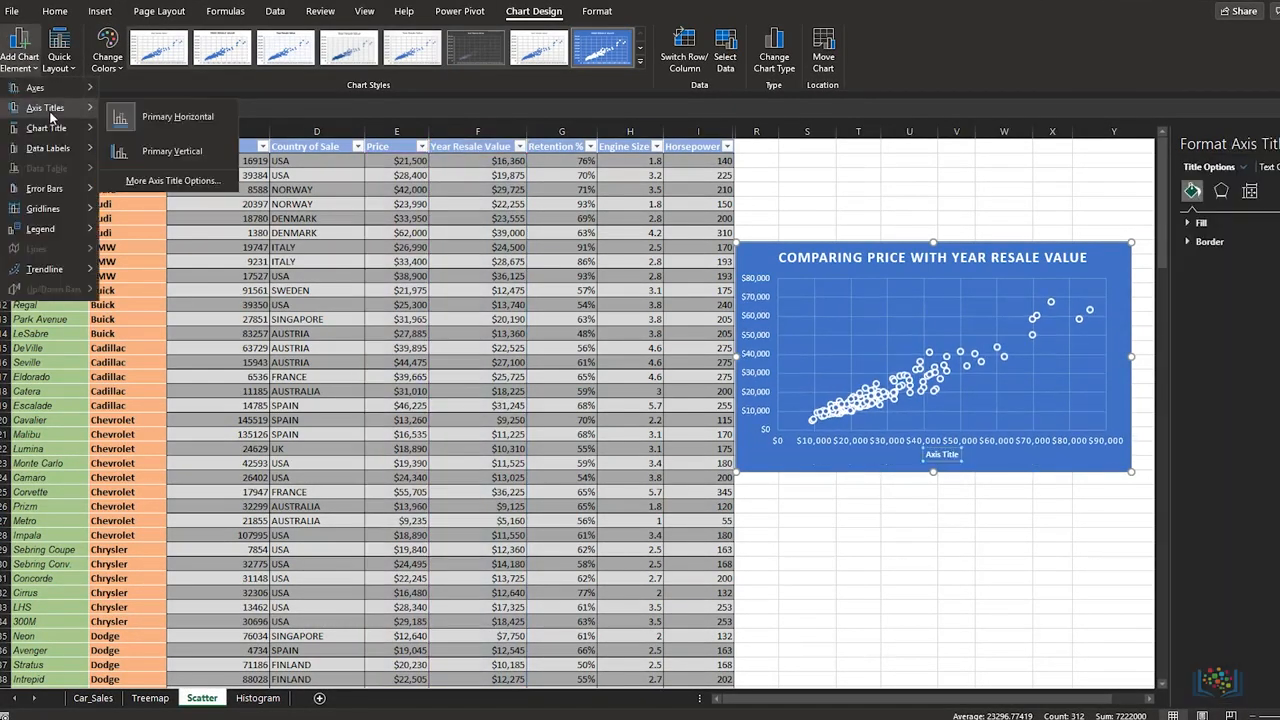
pyautogui.click(167, 155)
# Step: Set the scatter chart's horizontal axis title to "Retail Price"
pyautogui.tripleClick(942, 454)
pyautogui.write('Retial')
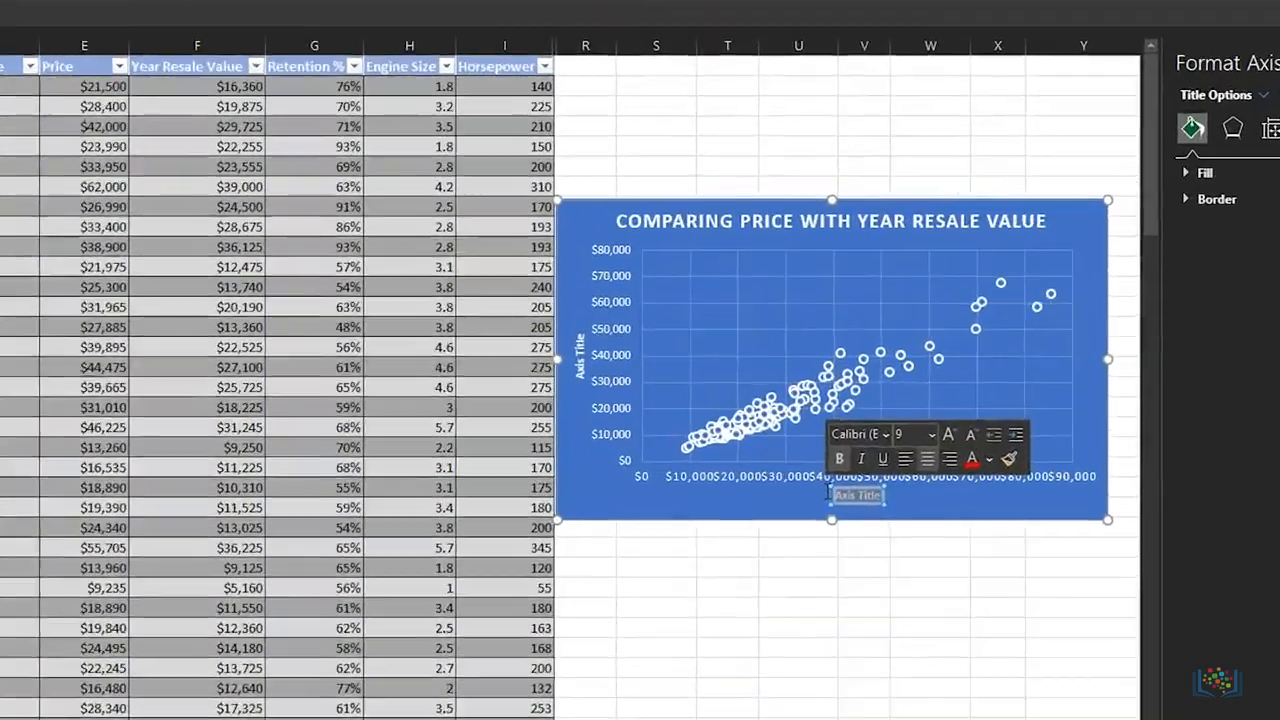
pyautogui.write(' Price')
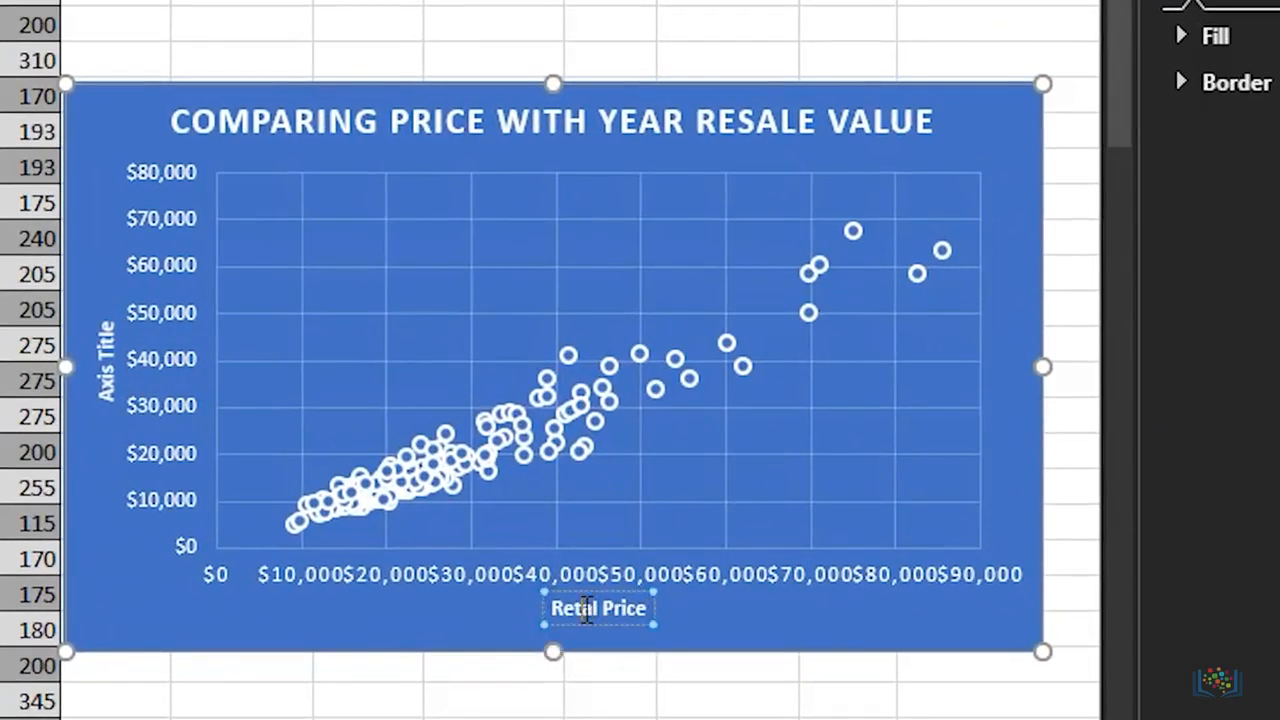
# Step: Set the scatter chart's vertical axis title to "Year Resale Value"
pyautogui.click(107, 371)
pyautogui.moveTo(108, 398); pyautogui.dragTo(108, 345)
pyautogui.write('Year Resale Value')
pyautogui.press('Delete')
pyautogui.press('Delete')
pyautogui.press('Delete')
pyautogui.press('Delete')
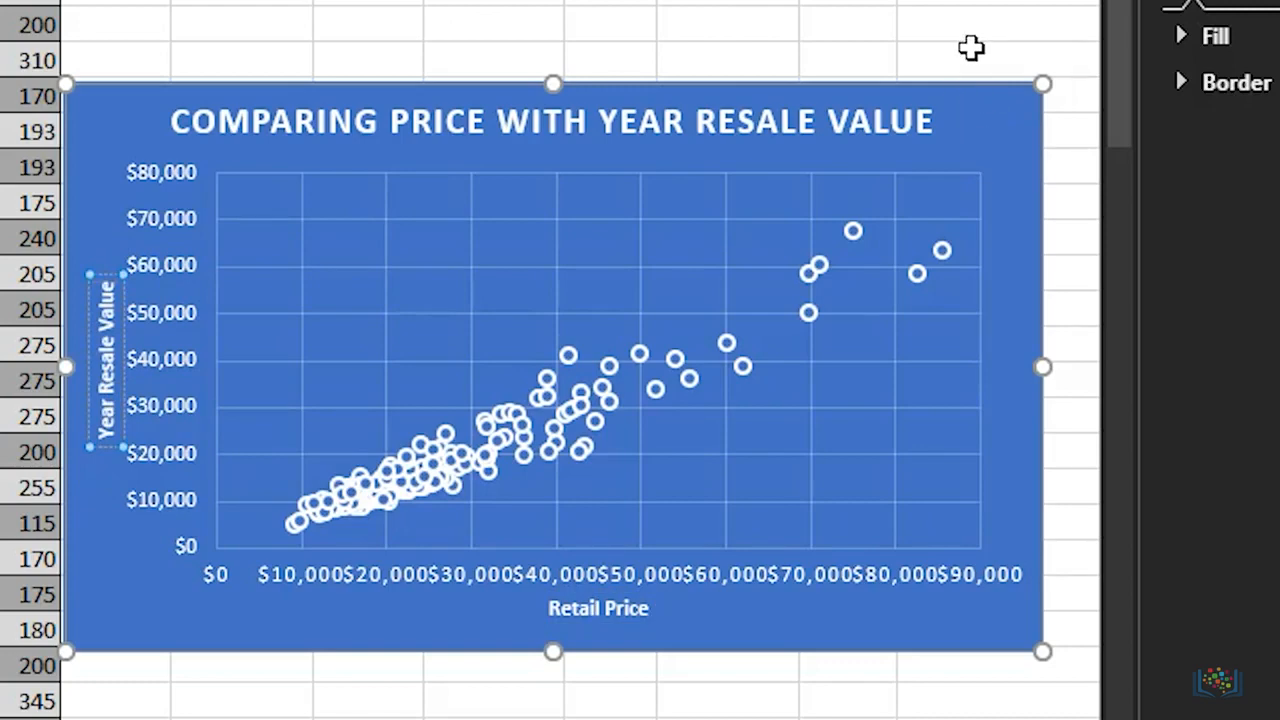
pyautogui.hotkey('ctrl', 'z')
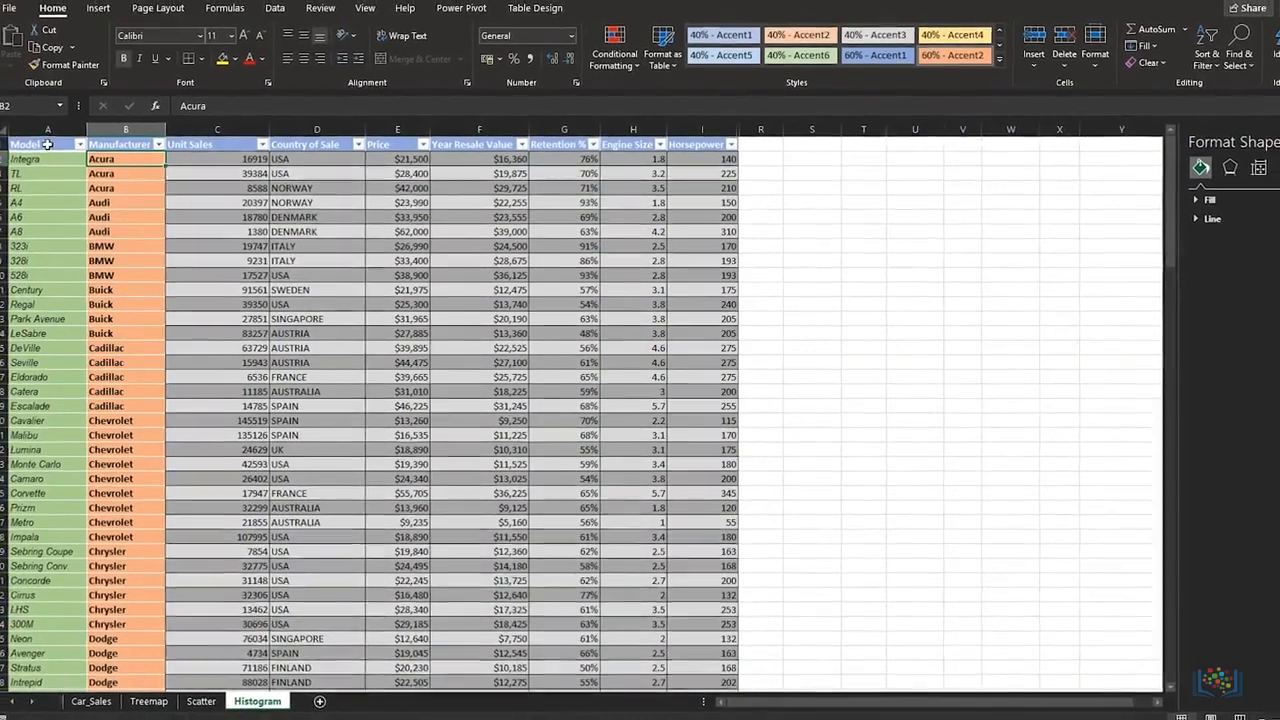
# Step: Insert a histogram chart from the Model and Price columns of the Histogram sheet
pyautogui.click(47, 144)
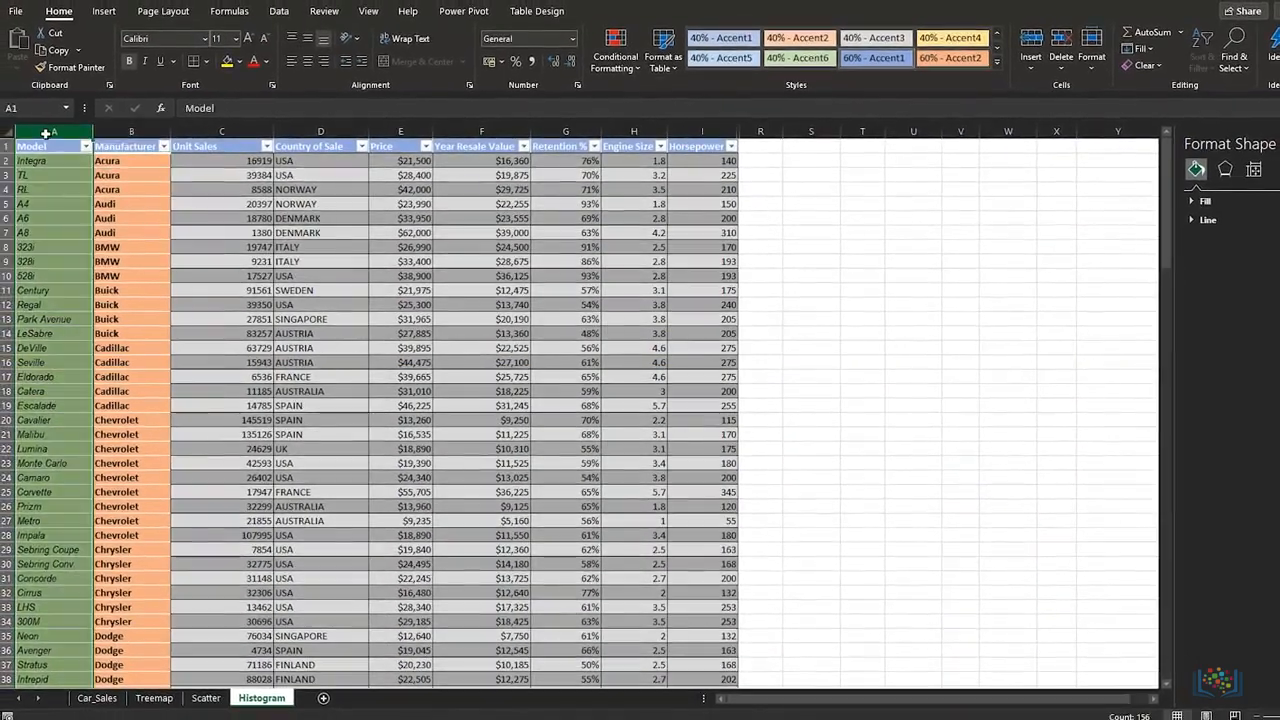
pyautogui.click(390, 131)
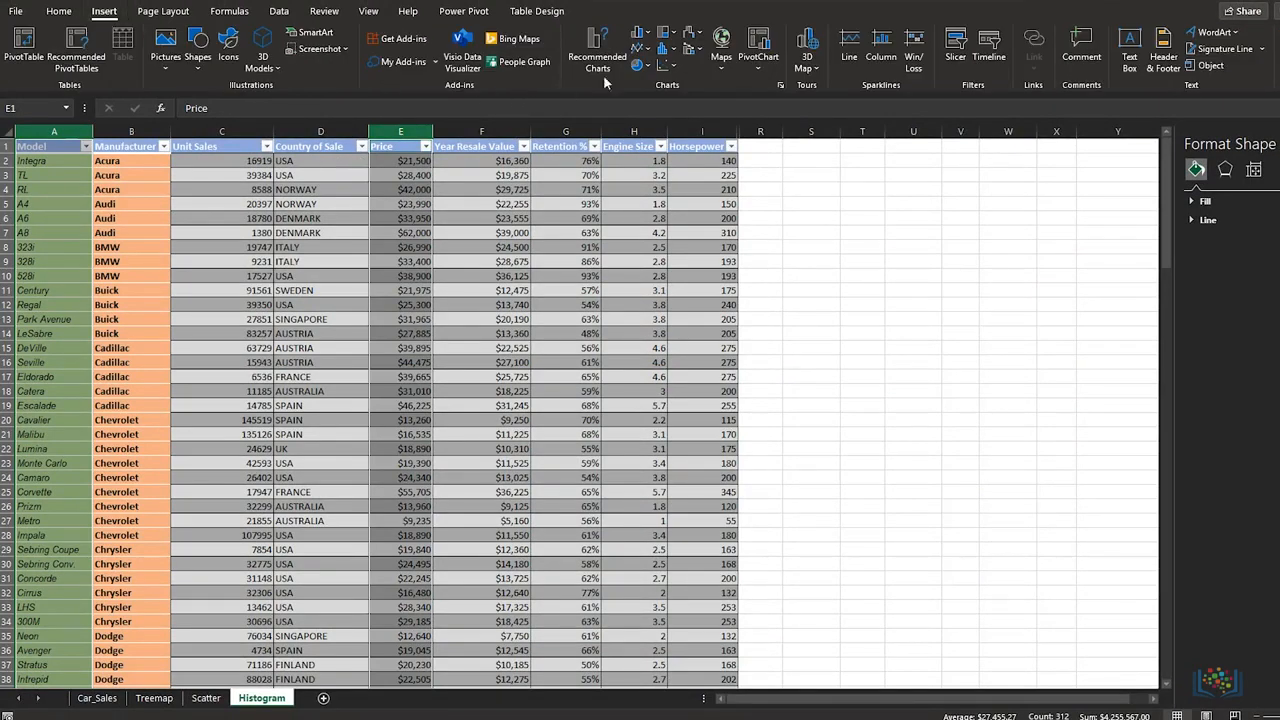
pyautogui.click(674, 50)
pyautogui.click(677, 99)
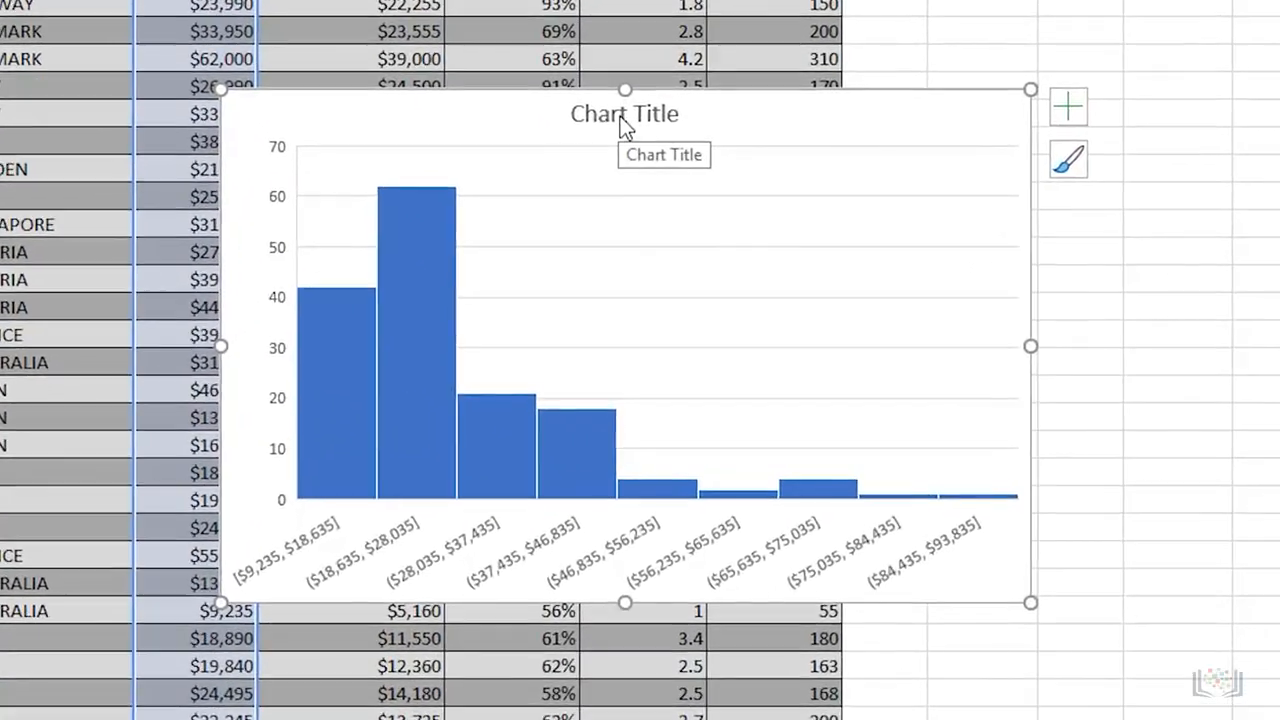
# Step: Title the histogram "Count of Car Models by Price Range" and move it sideways, off the Price column toward the empty columns
pyautogui.click(623, 263)
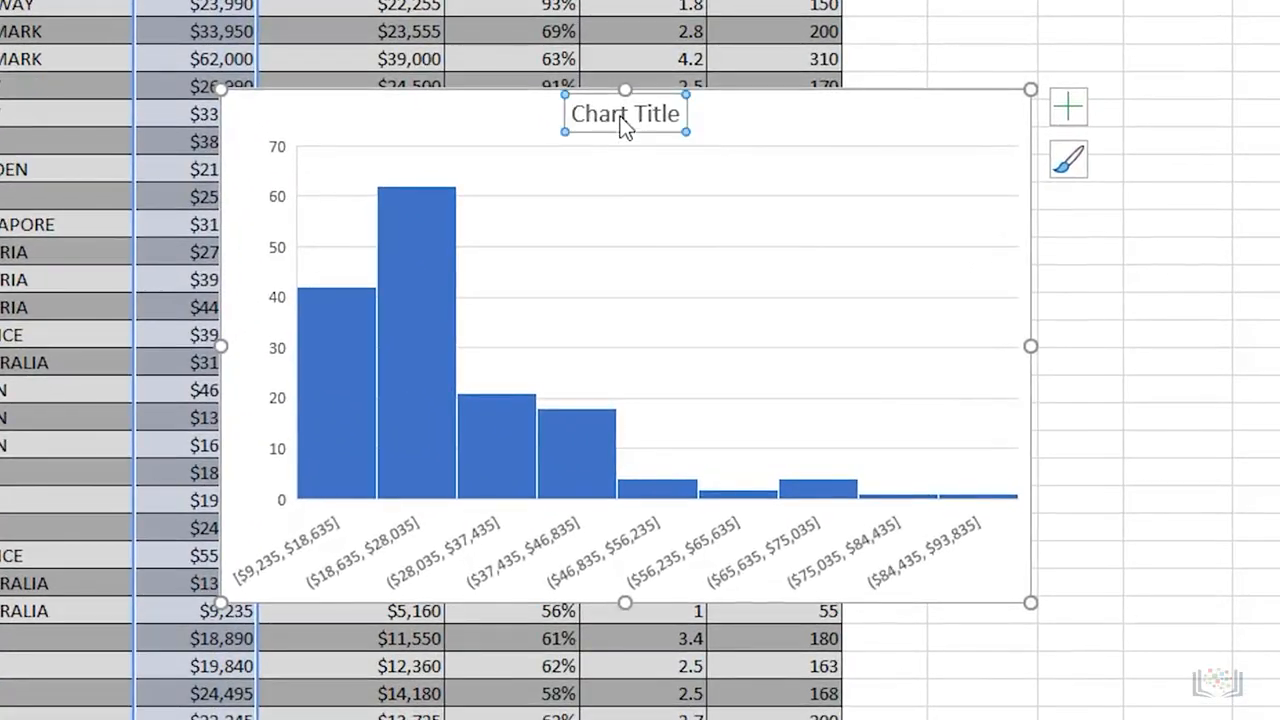
pyautogui.moveTo(684, 114); pyautogui.dragTo(560, 114)
pyautogui.write('Coun')
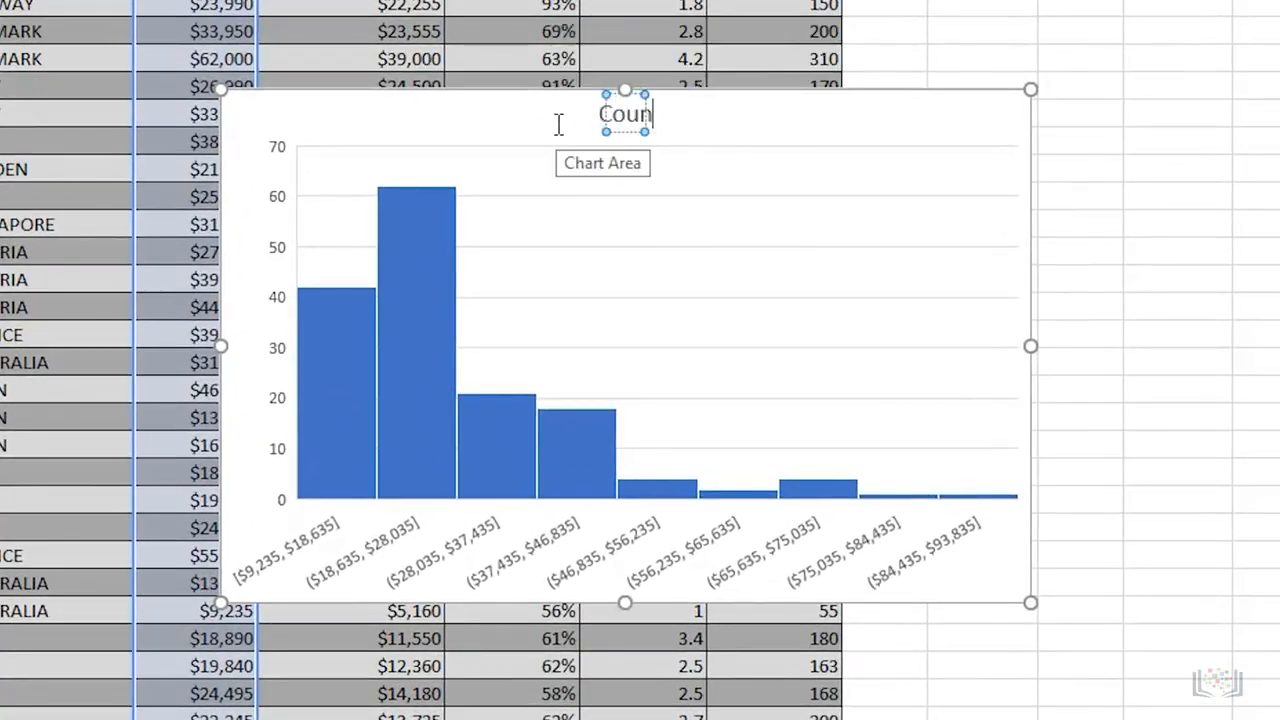
pyautogui.write('t of Car Models by Price Range')
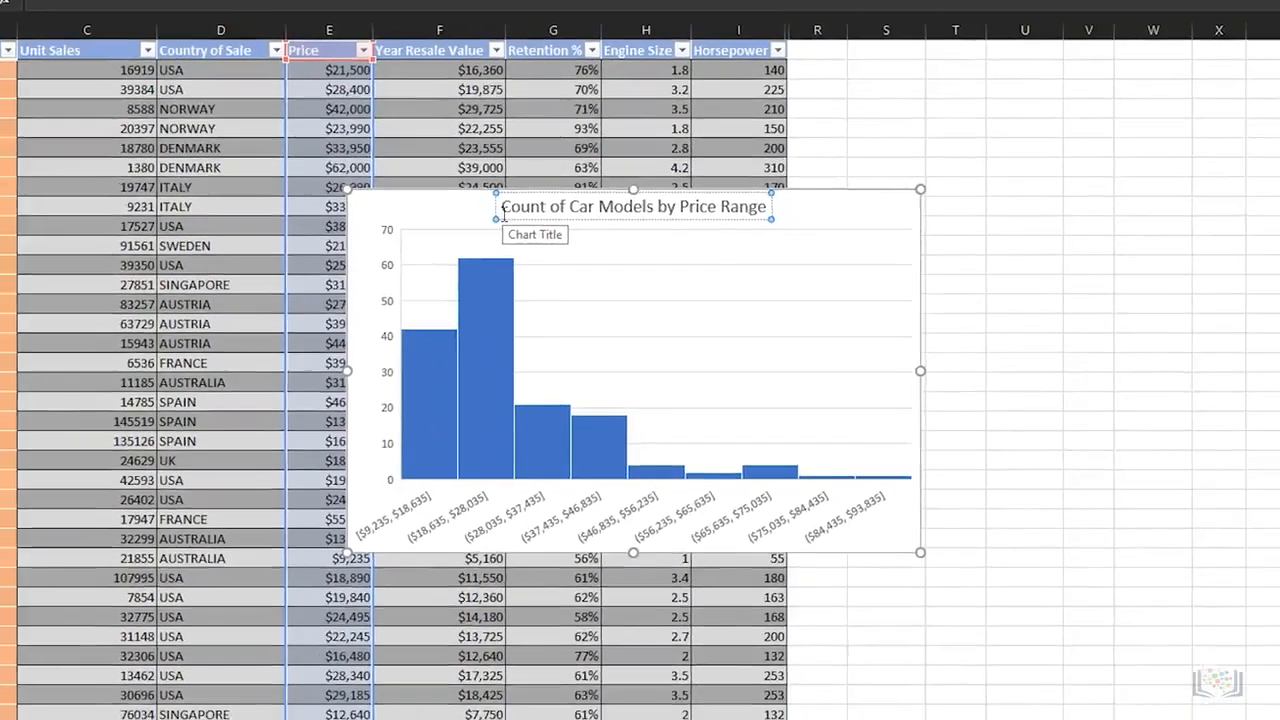
pyautogui.moveTo(914, 205); pyautogui.dragTo(1170, 213)
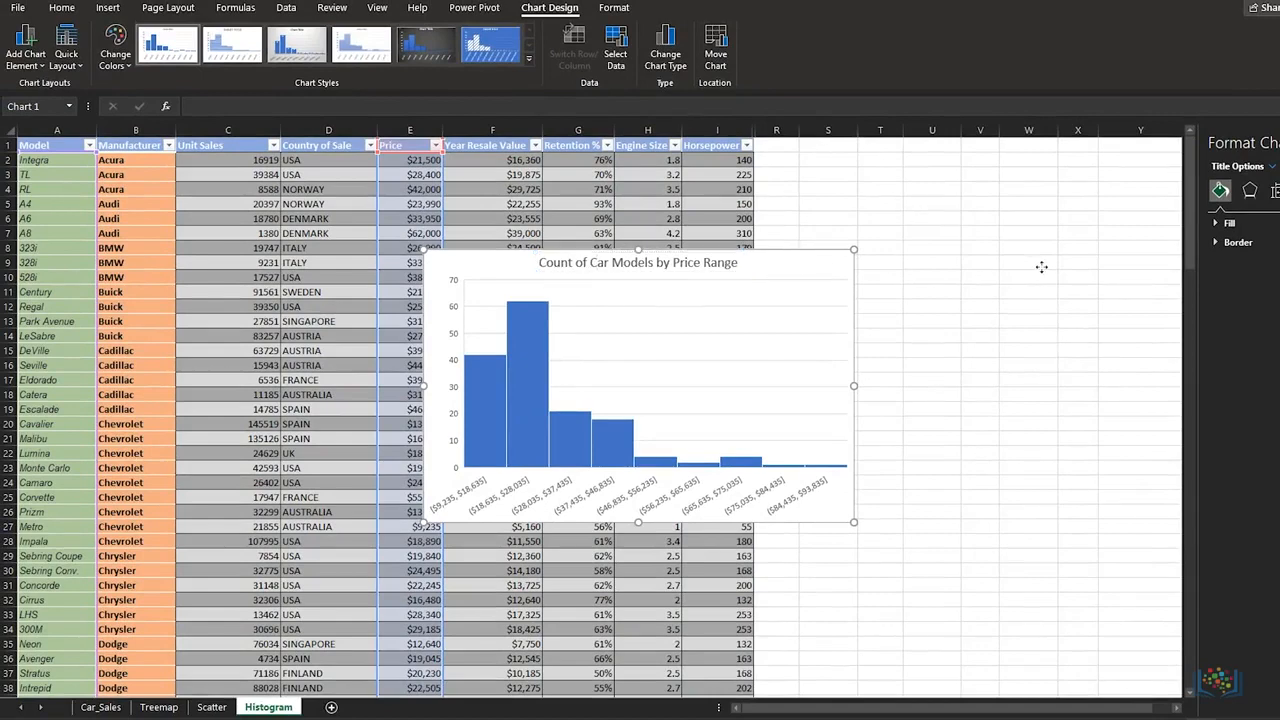
pyautogui.moveTo(1041, 267); pyautogui.dragTo(1048, 267)
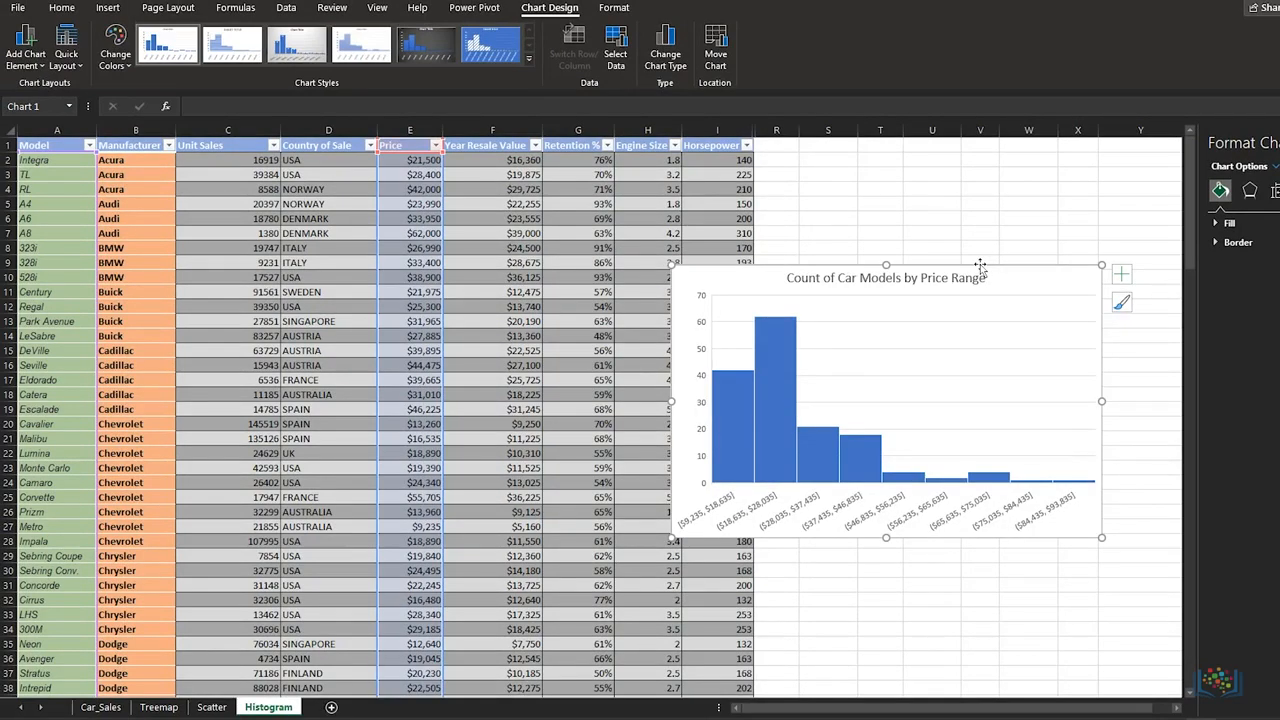
# Step: Apply the chart style with a gray gradient background and data labels on the bars to the histogram
pyautogui.click(298, 46)
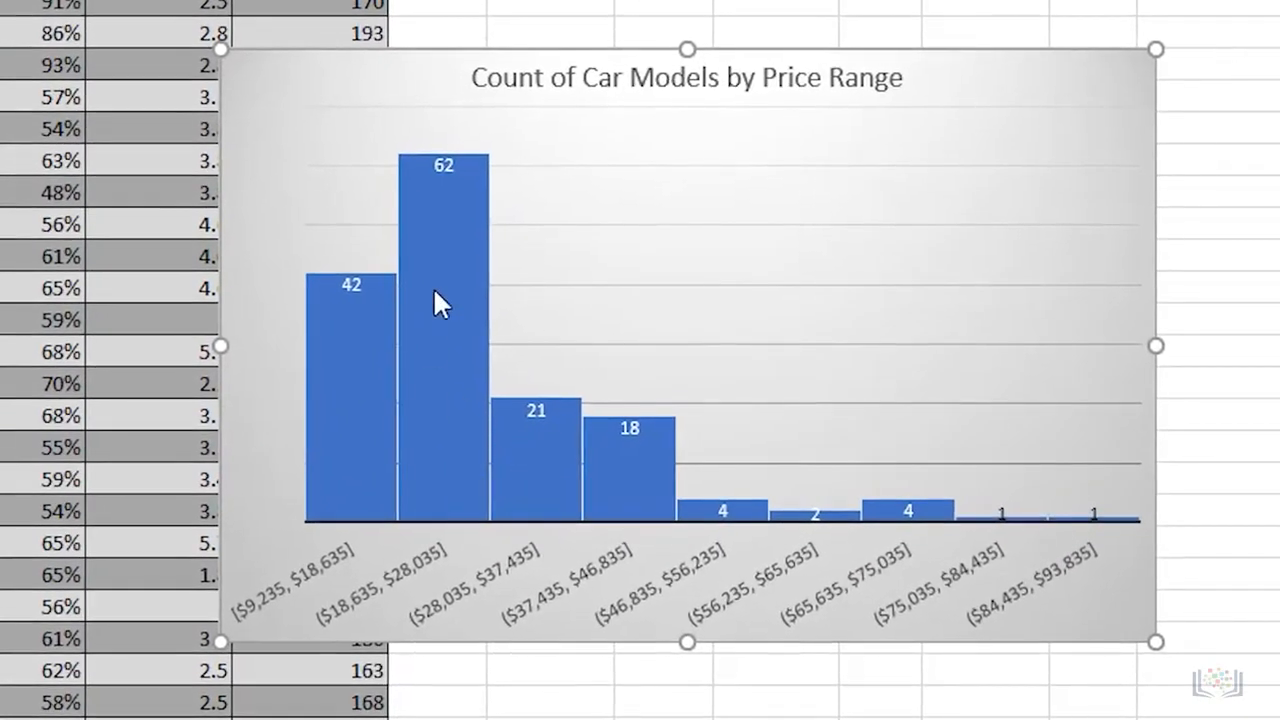
pyautogui.moveTo(455, 281)
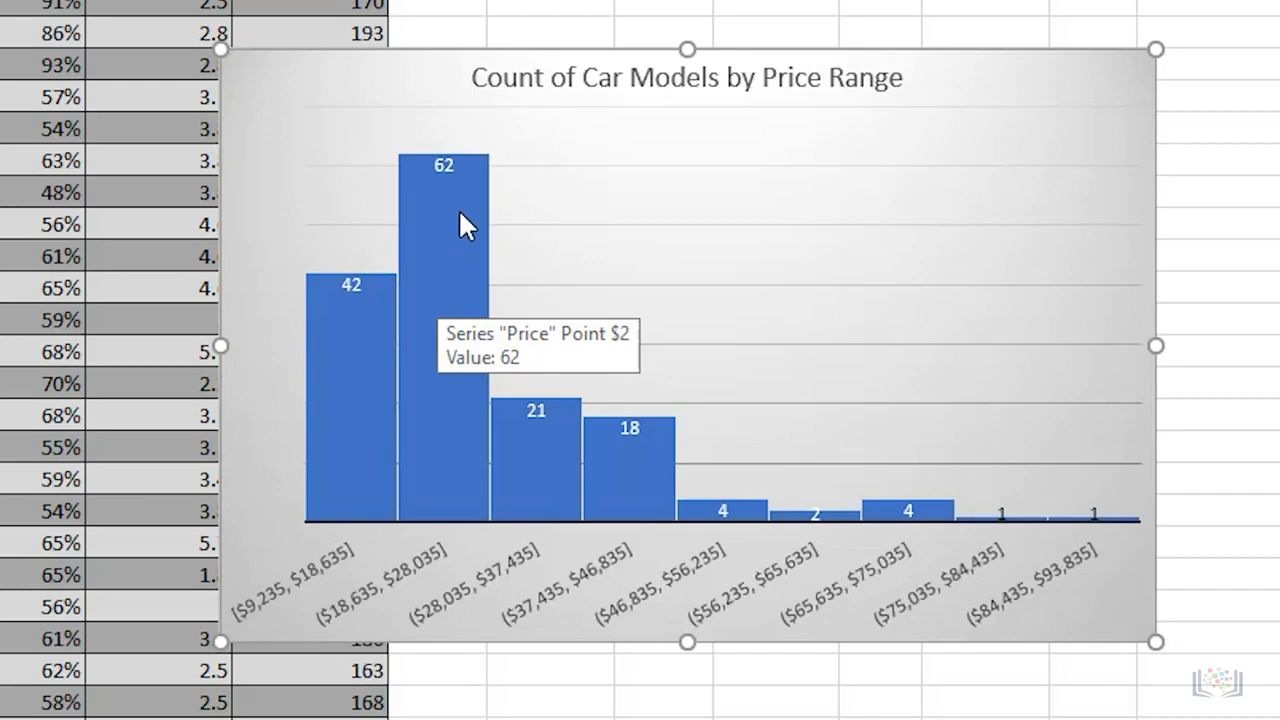
pyautogui.moveTo(337, 314)
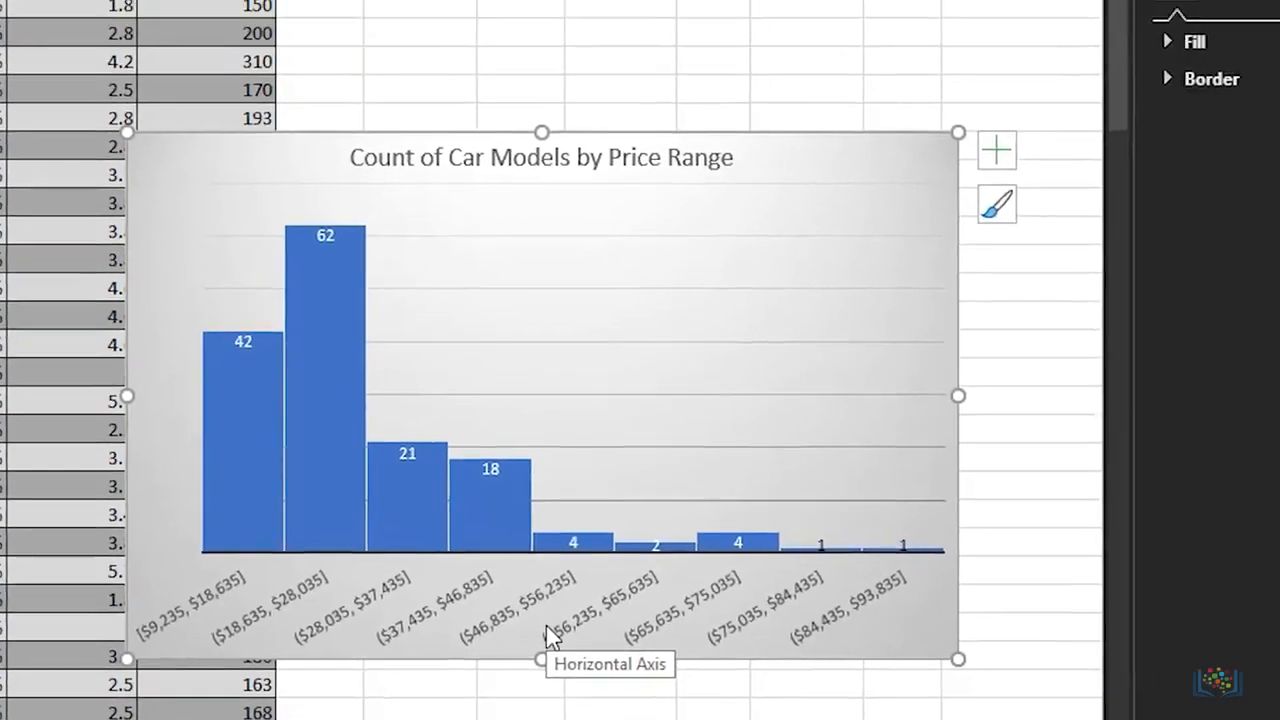
# Step: Set the bin width of the histogram's horizontal axis to 5200
pyautogui.click(697, 615)
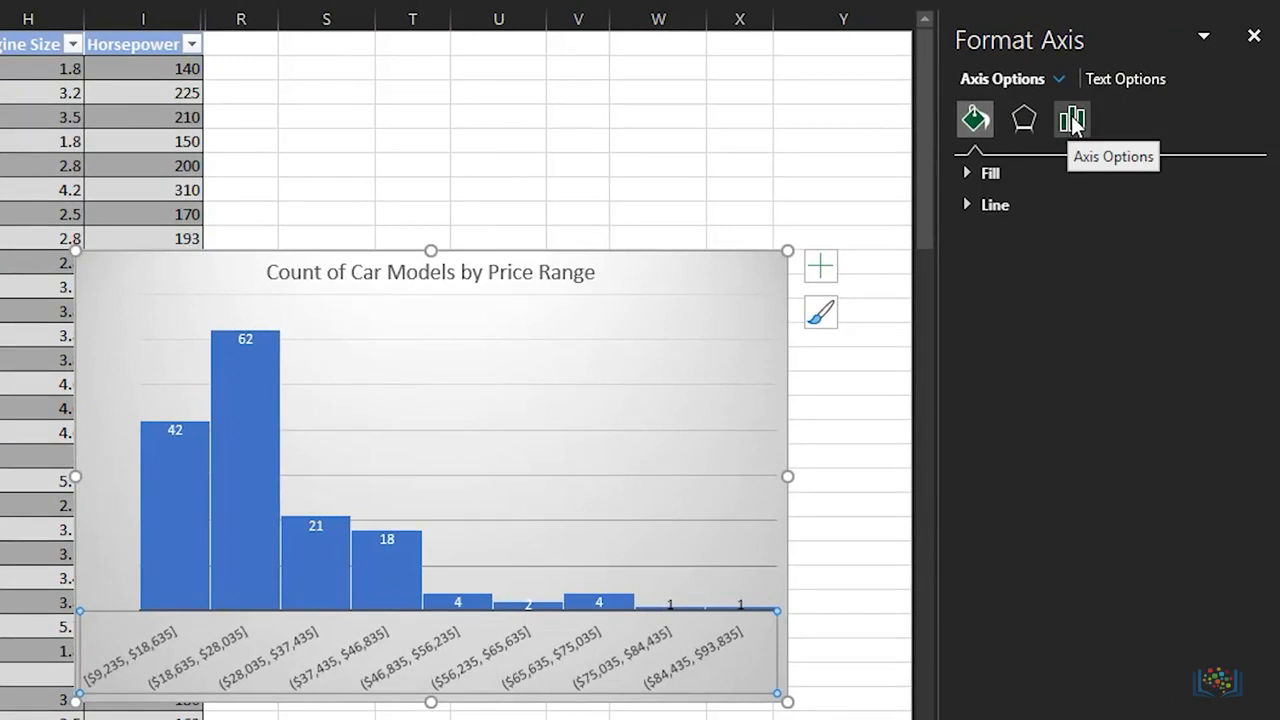
pyautogui.click(1072, 120)
pyautogui.click(965, 173)
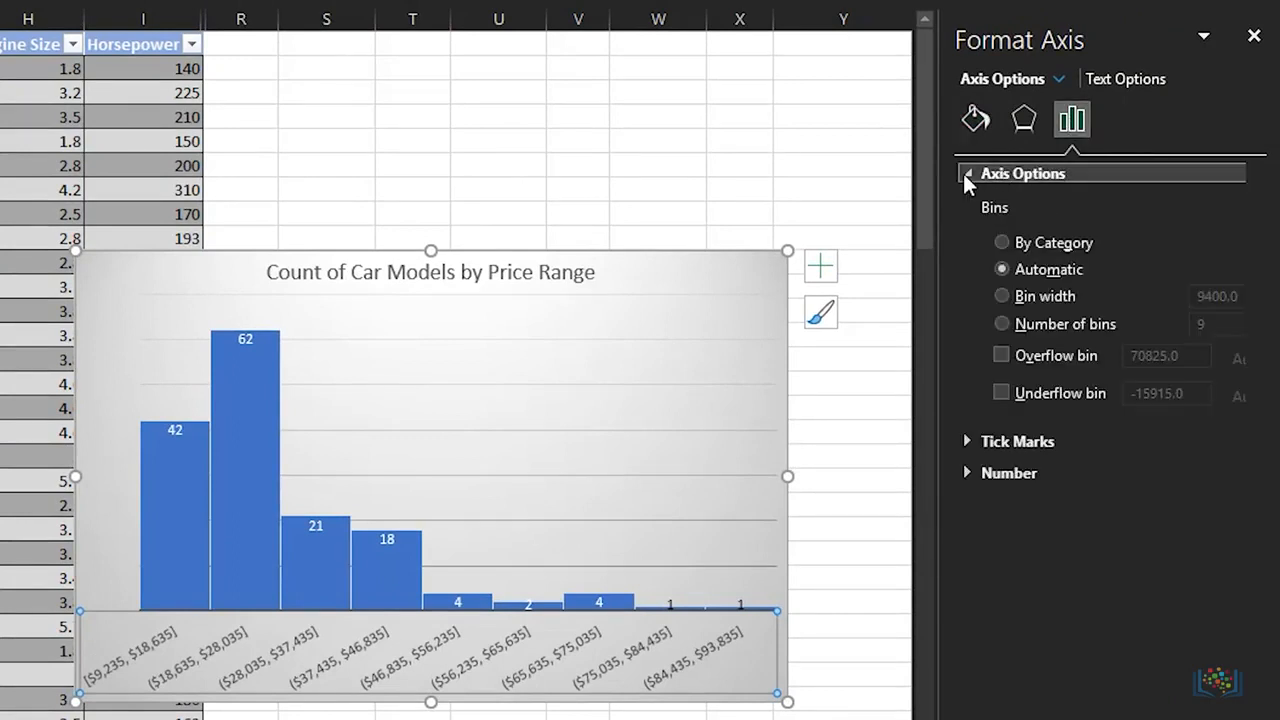
pyautogui.click(1002, 296)
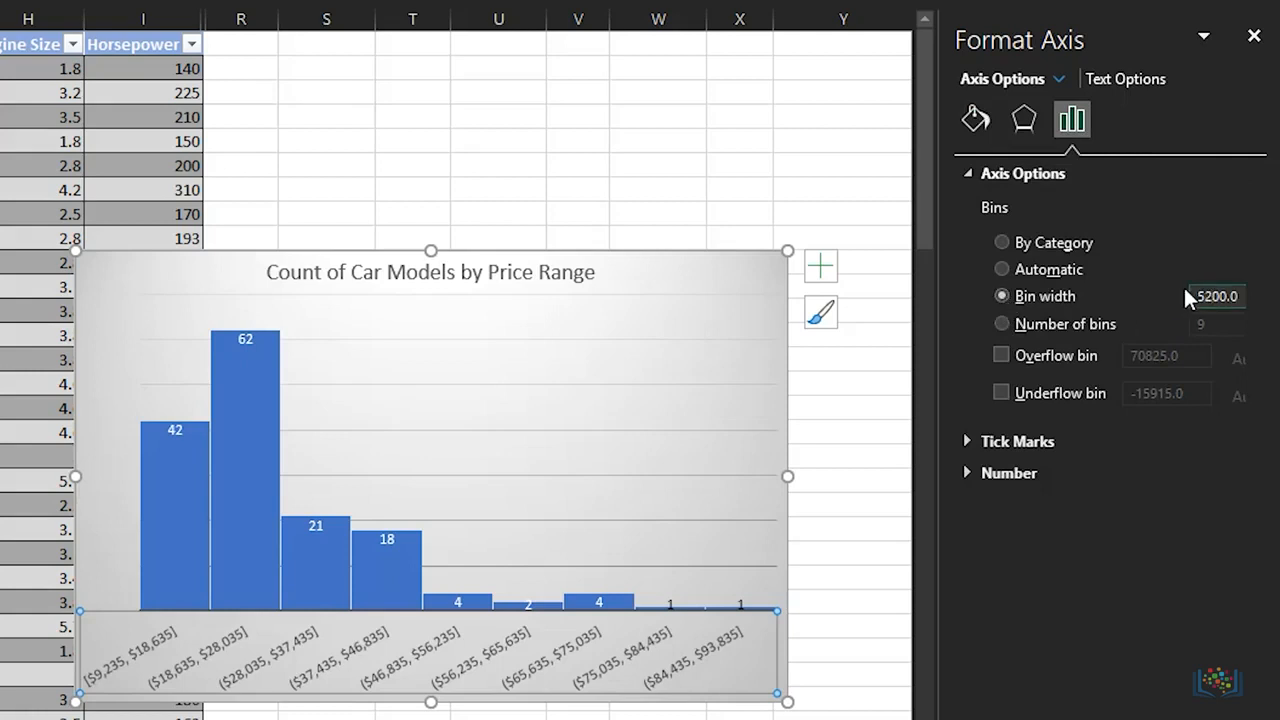
pyautogui.press('Return')
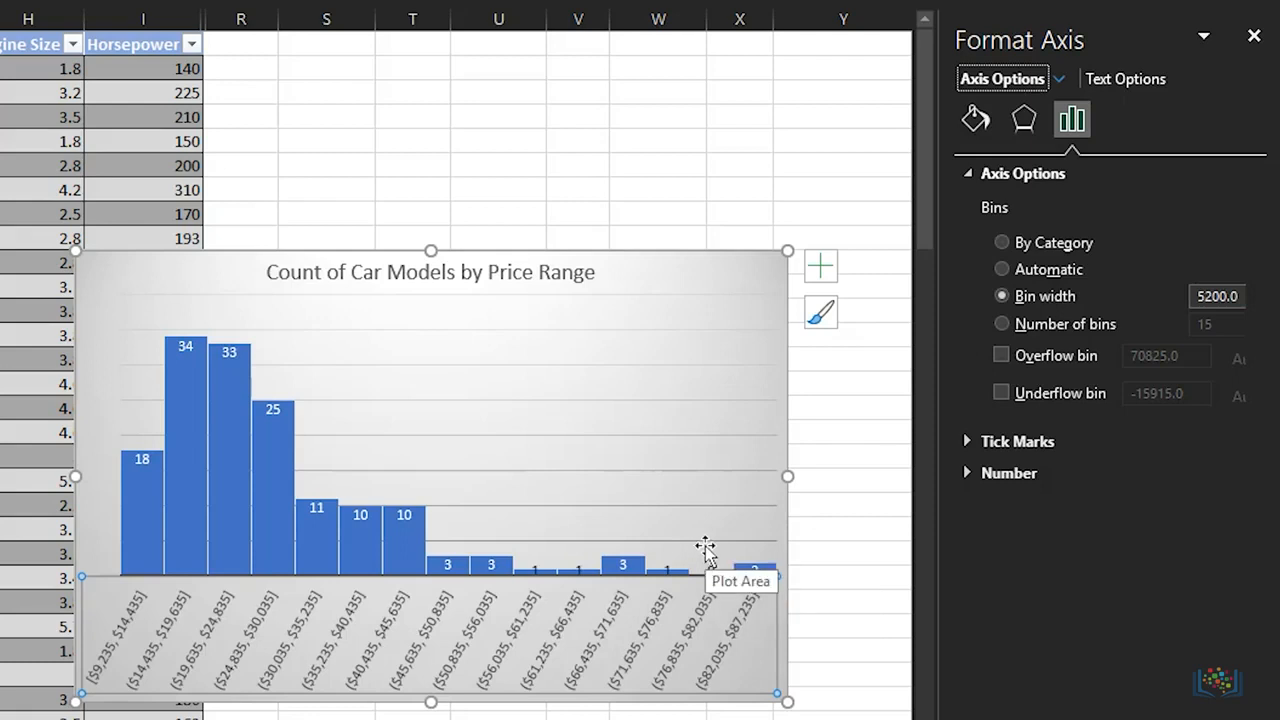
# Step: Try dividing the histogram's horizontal axis into 10 bins and return the binning to Automatic
pyautogui.click(1000, 324)
pyautogui.click(1224, 324)
pyautogui.press('BackSpace')
pyautogui.write('0')
pyautogui.press('Return')
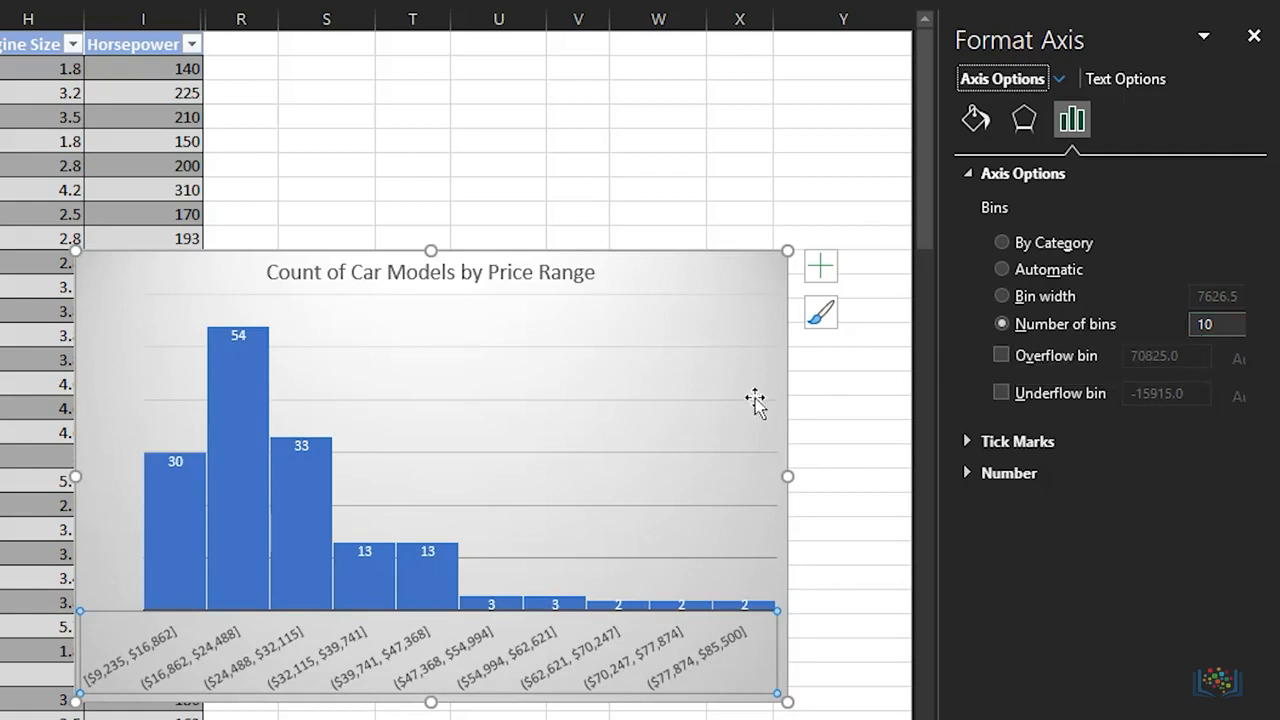
pyautogui.click(1002, 270)
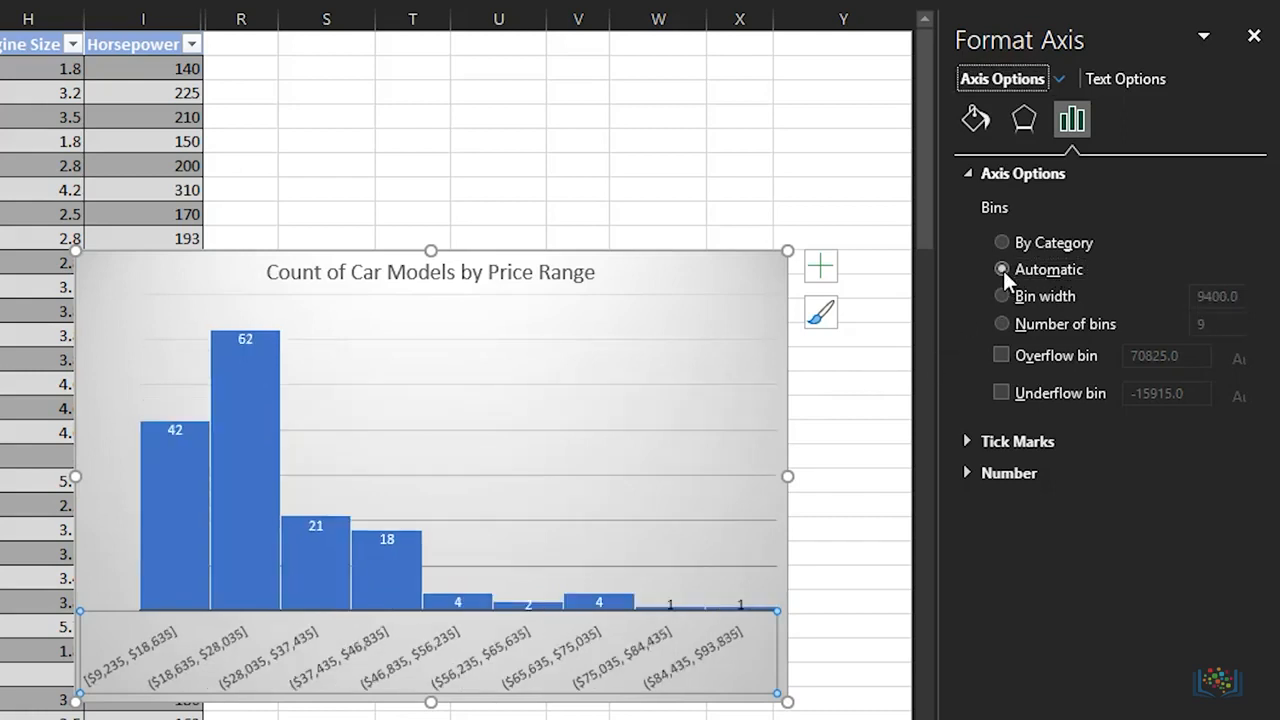